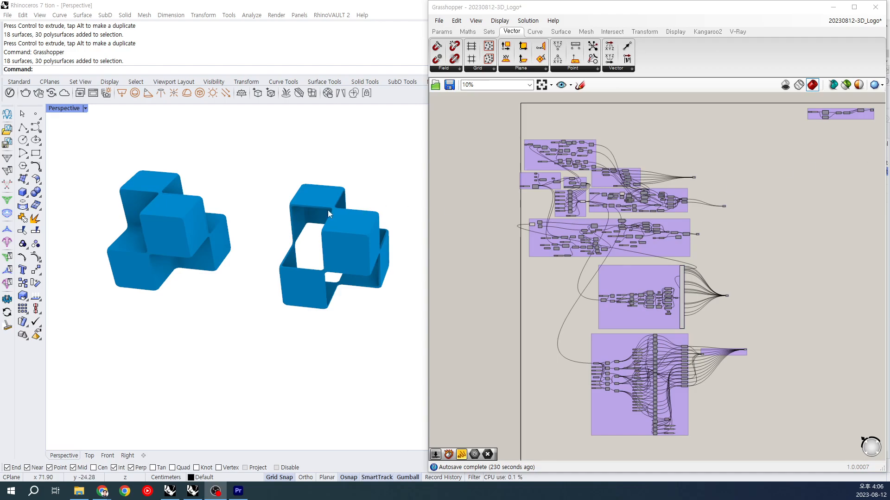
Step: Review the FORUM LOGO Geometry document in Google Docs, then return to Rhino and Grasshopper
mouse_move(348, 211)
right_mouse_down("shift")
mouse_move(353, 218)
mouse_move(350, 202)
right_mouse_up("shift")
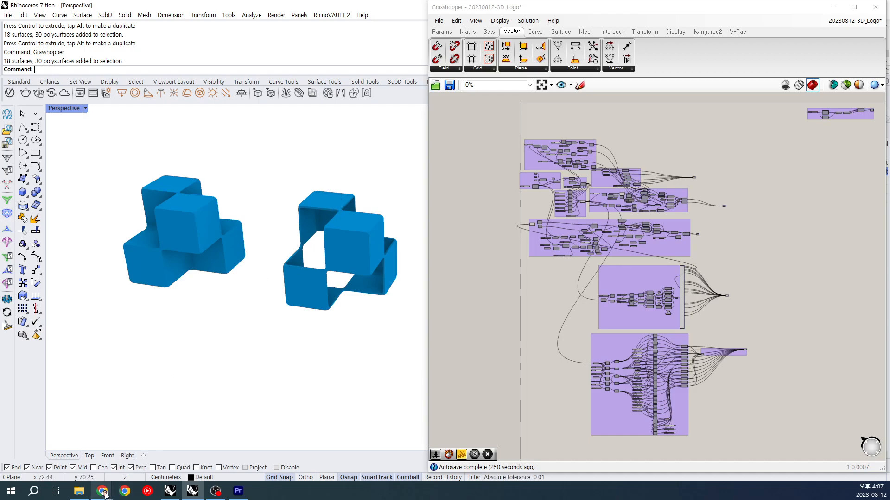
mouse_move(109, 489)
left_click(246, 477)
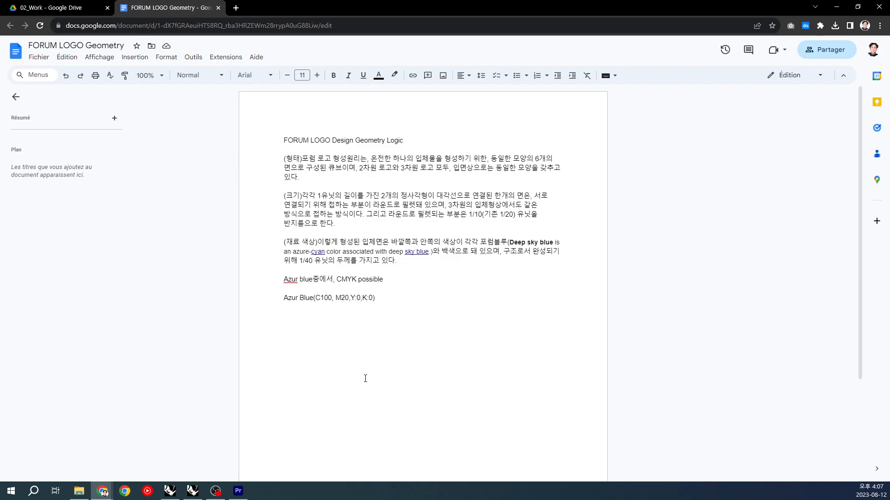
left_click(832, 8)
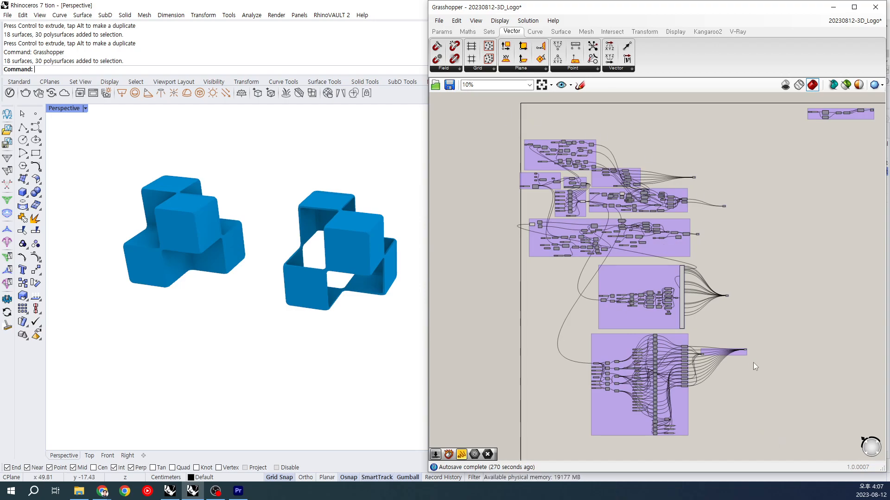
Step: Hide both logo models in the Perspective viewport
left_click(85, 108)
left_click(245, 162)
left_click_drag(58, 124, 440, 388)
type("Hide")
key("Return")
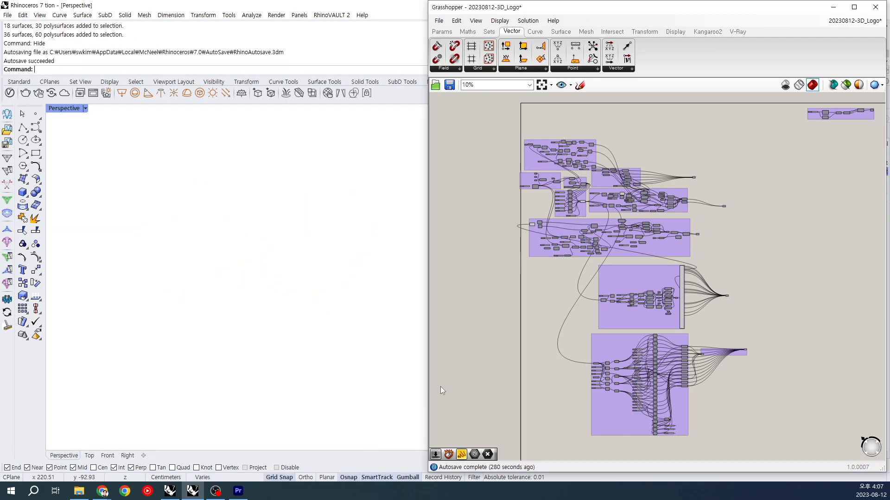
Step: Set the Perspective viewport's display mode to Shaded and bring the Grasshopper preview into view
left_click(86, 109)
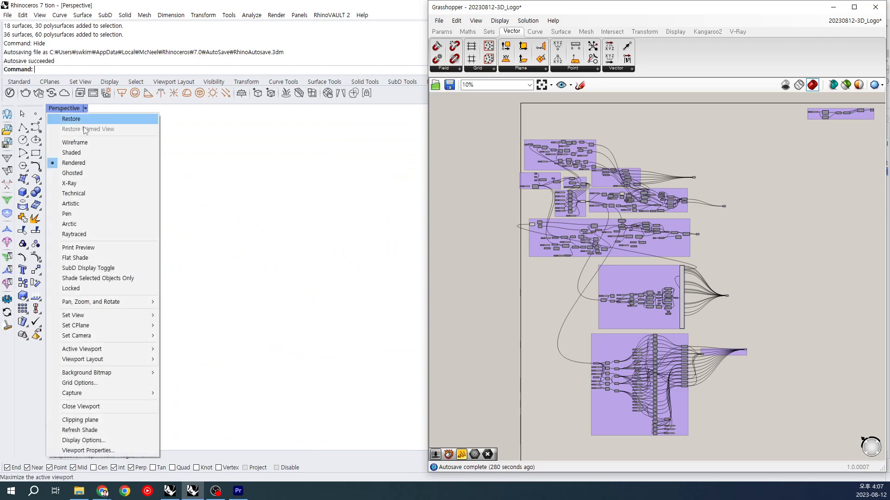
left_click(67, 151)
scroll(300, 278, "down", 6)
right_click_drag(320, 277, 233, 272, "shift")
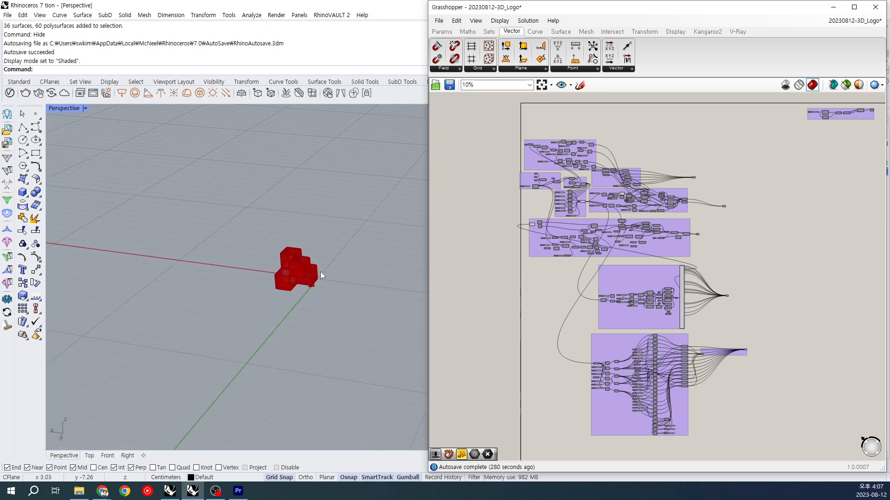
Step: Turn off the previews of the Grasshopper output components beside the purple groups and the geometry components fed by the lowest group
left_click_drag(769, 380, 745, 345)
left_click_drag(754, 313, 691, 162)
left_click(751, 281)
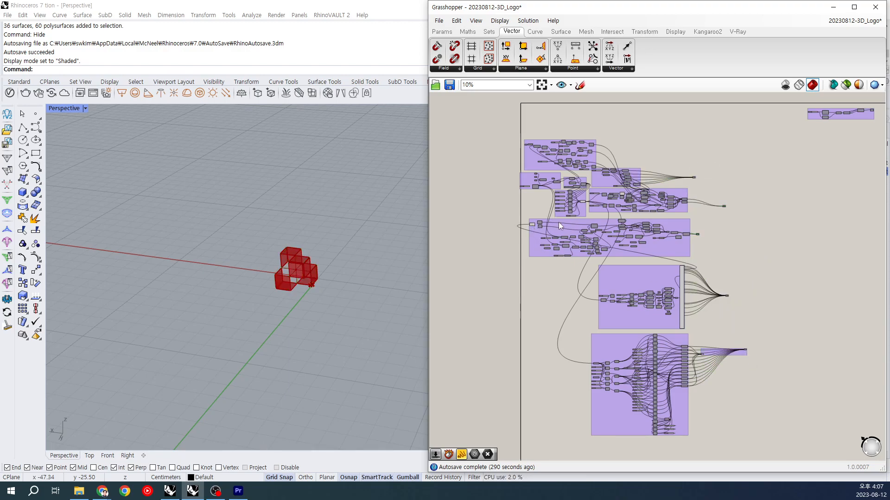
left_click(582, 202)
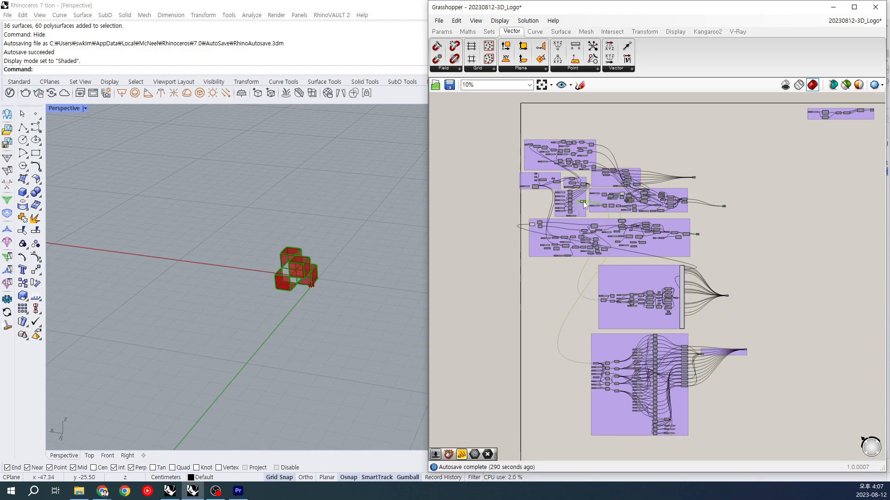
left_click(621, 196)
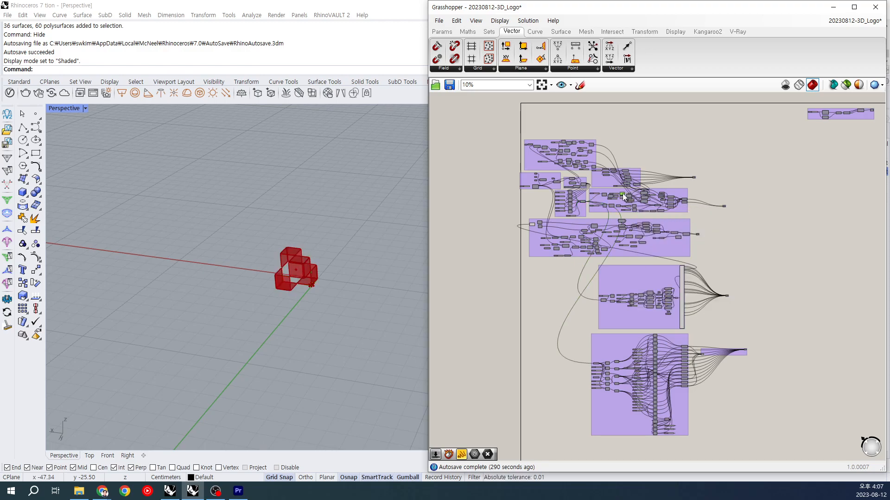
left_click(716, 352)
scroll(621, 195, "up", 2)
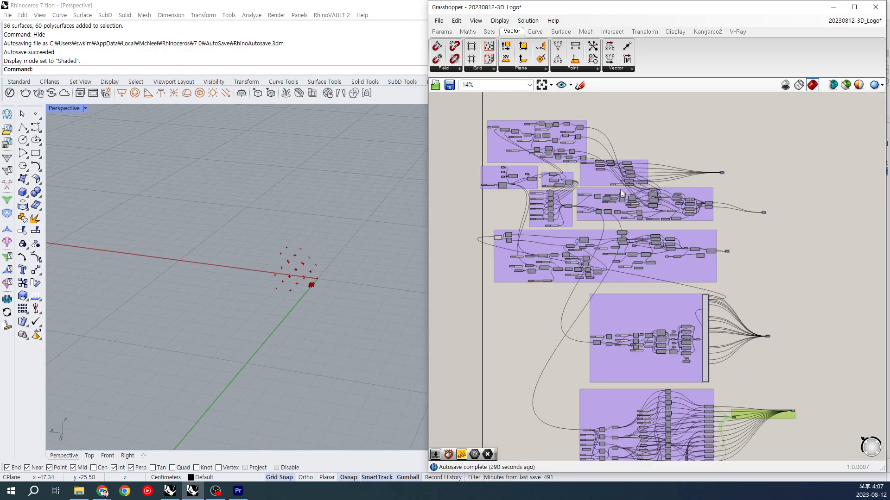
Step: Turn off the remaining previews, including the tall component's and that of the first component in the wide group above it
left_click(622, 196)
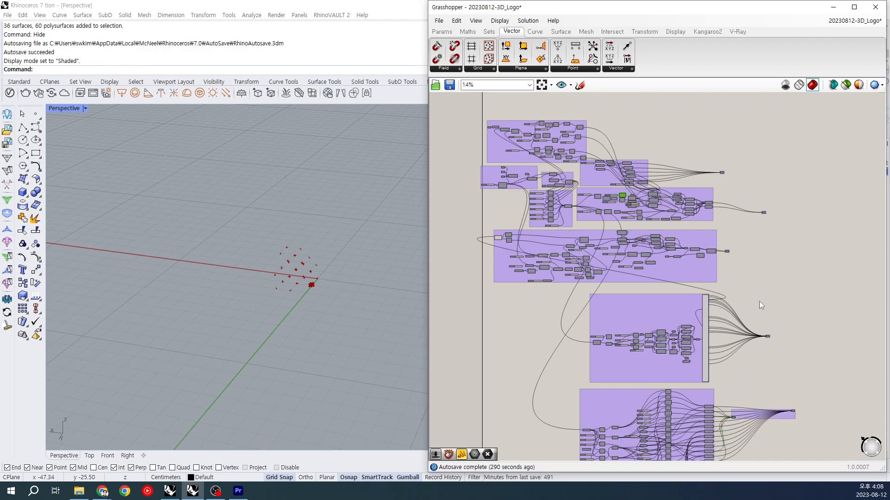
left_click(705, 318)
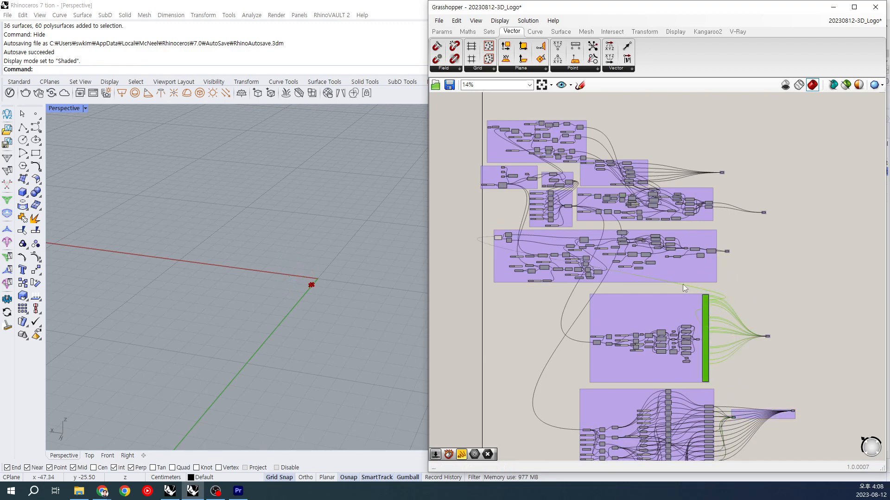
left_click(754, 271)
left_click(499, 237)
scroll(294, 278, "up", 10)
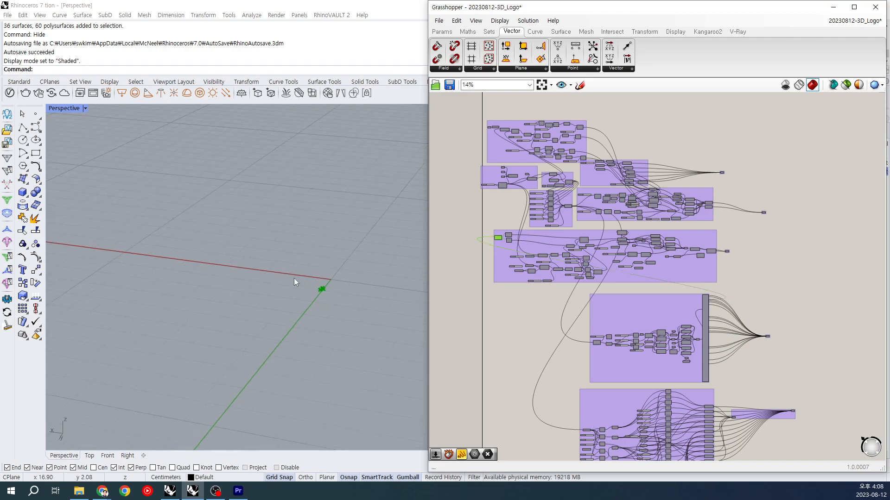
right_click_drag(357, 295, 332, 312)
left_click(500, 237)
left_click_drag(497, 240, 496, 240)
left_click(497, 238)
key("ctrl+q")
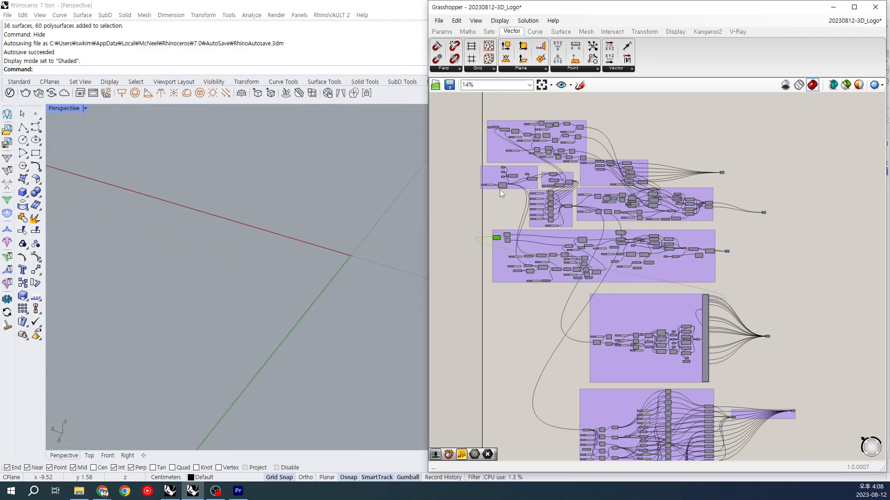
Step: Turn on the preview of the Rectangle component and frame its square at the origin
left_click(500, 185)
right_click_drag(346, 248, 230, 330)
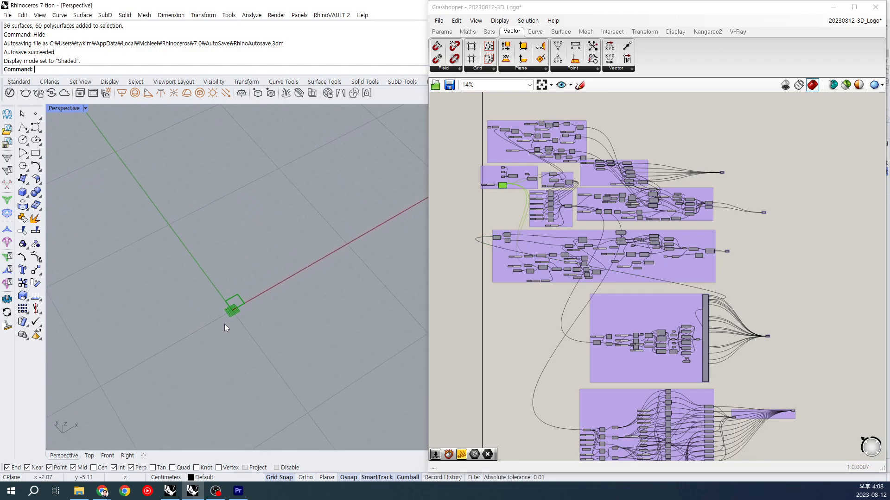
right_click_drag(282, 258, 287, 253)
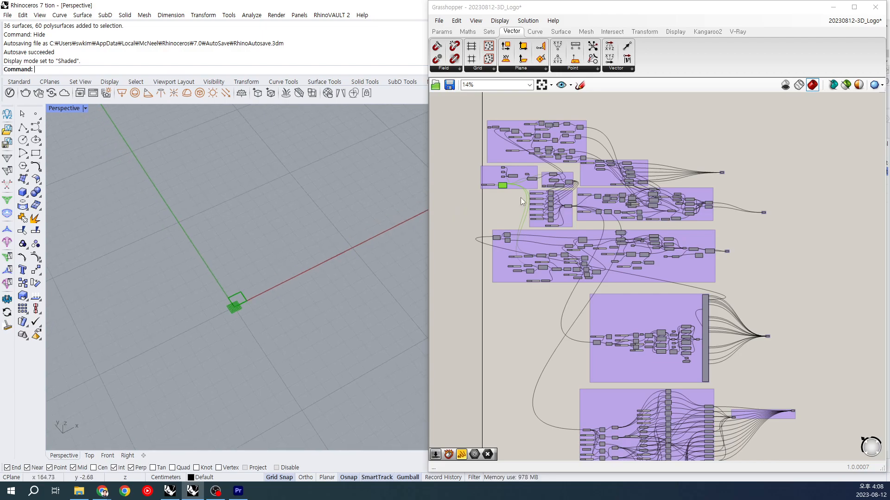
scroll(519, 196, "up", 5)
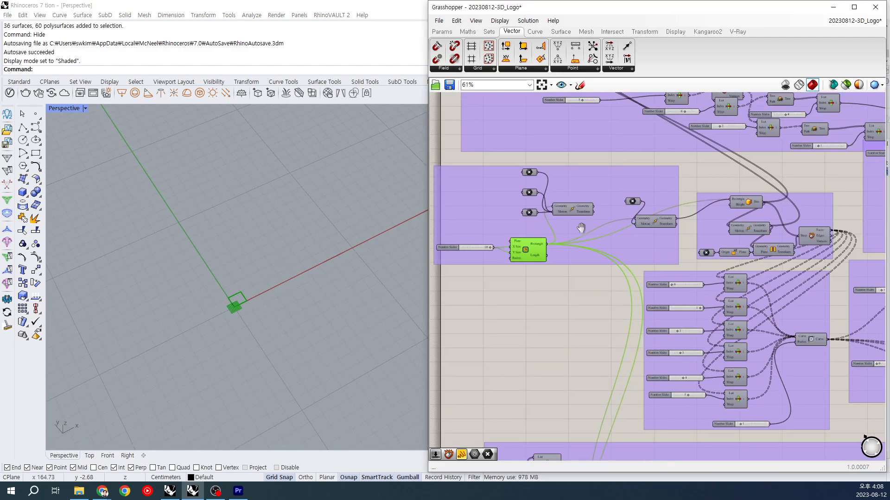
right_click_drag(222, 303, 255, 286)
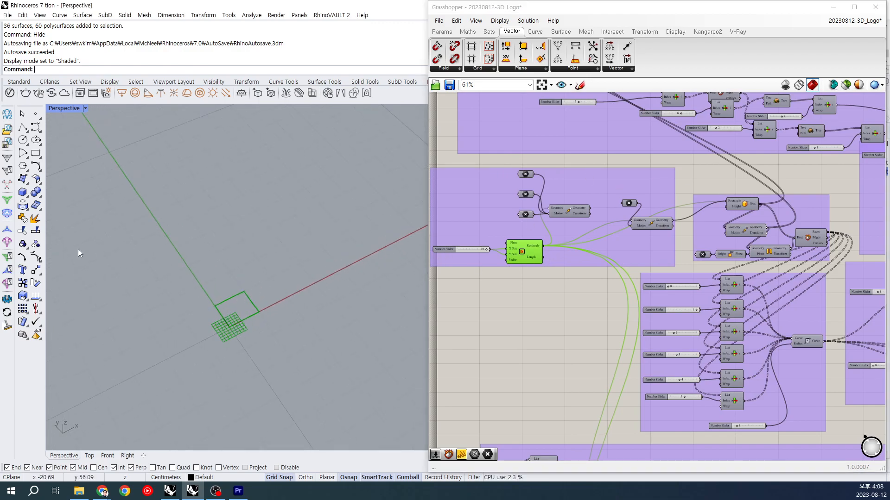
Step: Draw a polyline from the origin along the square's X-axis edge and zoom to it
left_click(22, 127)
left_click(230, 327)
left_click(259, 312)
right_click(259, 312)
left_click_drag(212, 304, 314, 359)
type("ZS")
key("Return")
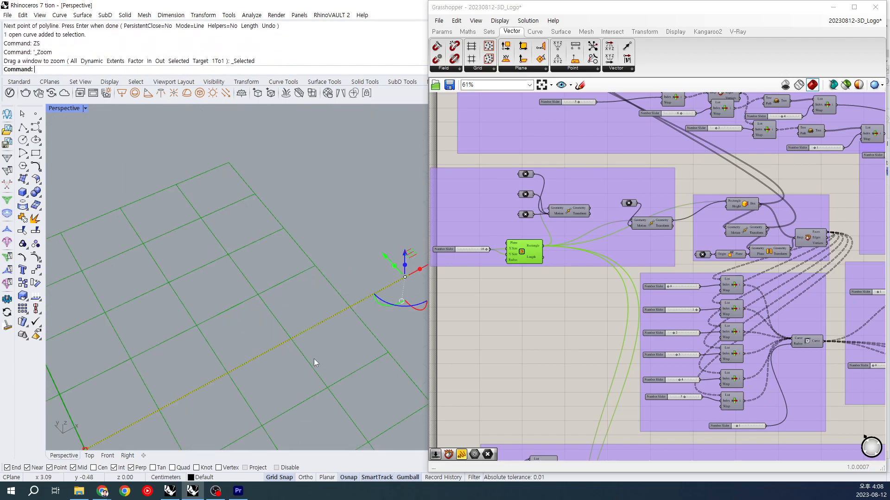
Step: Delete the polyline on the square's X-axis edge
left_click(307, 341)
left_click(334, 357)
key("Delete")
scroll(322, 330, "down", 5)
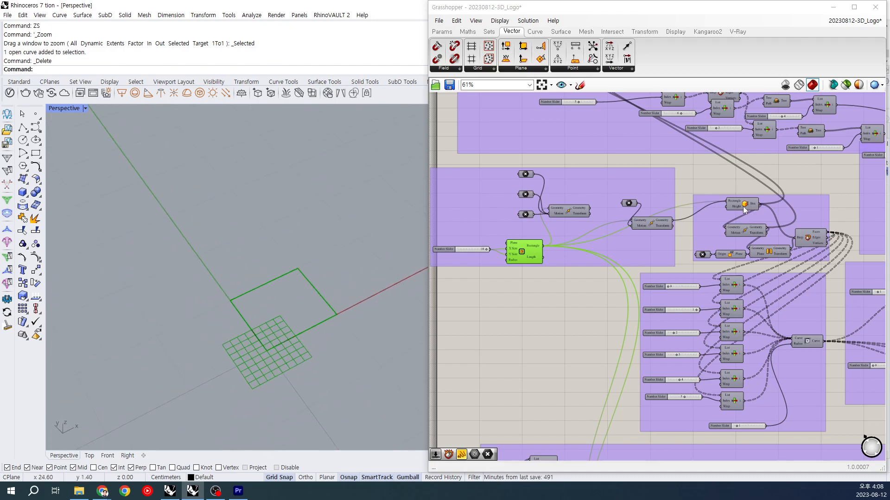
Step: Preview the rectangle-based Box and Deconstruct Brep components in turn to examine how the cubes are arranged
left_click(651, 223)
left_click(736, 205)
right_click_drag(302, 289, 332, 282)
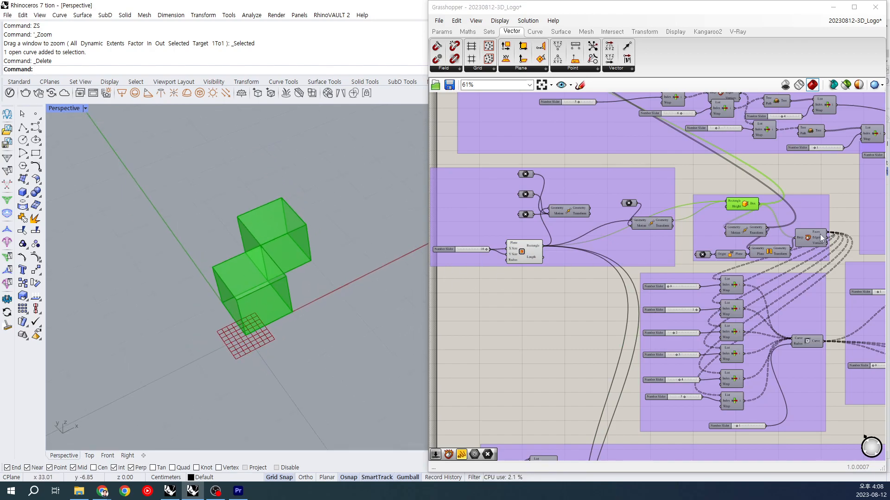
left_click(813, 239)
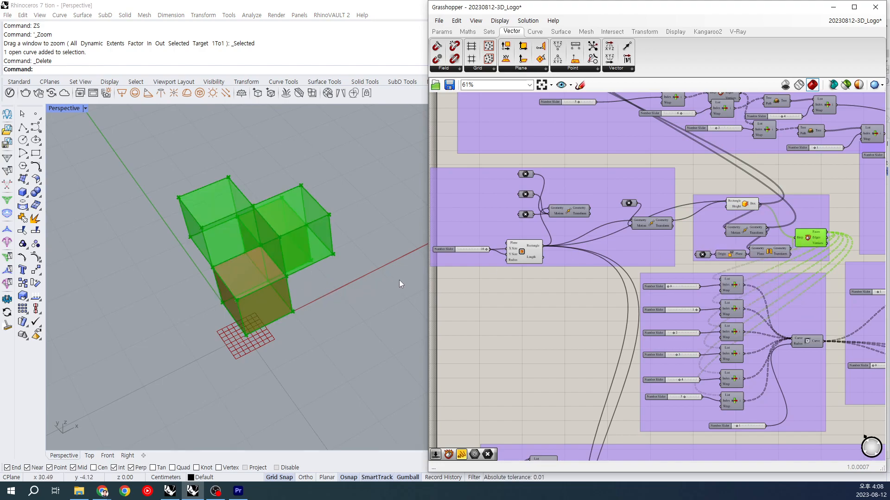
left_click(749, 204)
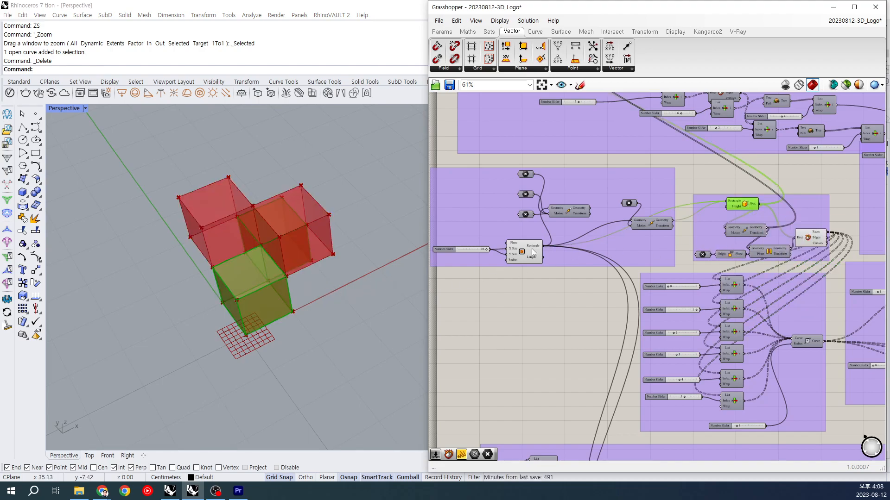
left_click(807, 237)
right_click_drag(802, 291, 739, 268)
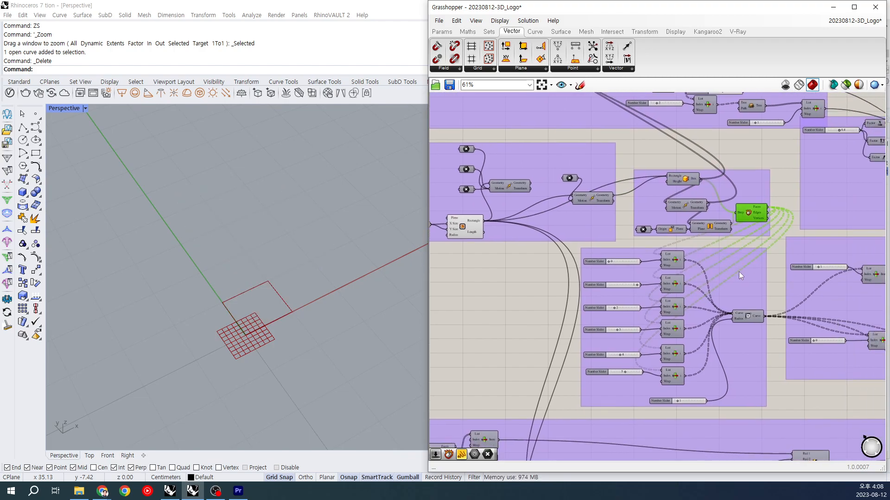
Step: Preview the curve Fillet component and examine the rounded cube edges from another angle
left_click(756, 318)
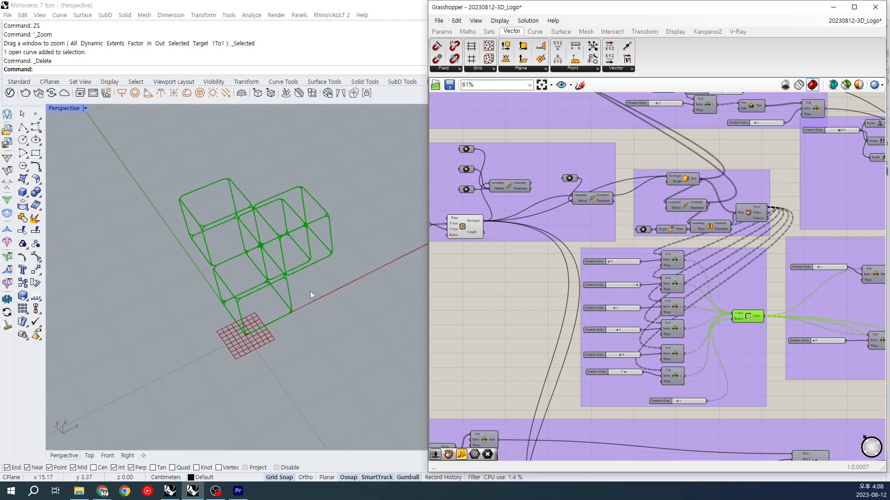
scroll(351, 243, "down", 3)
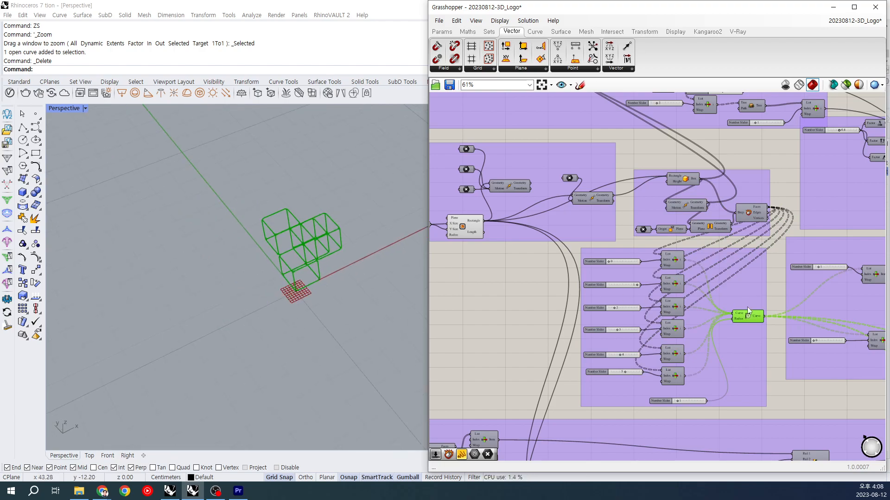
right_click_drag(756, 327, 728, 313)
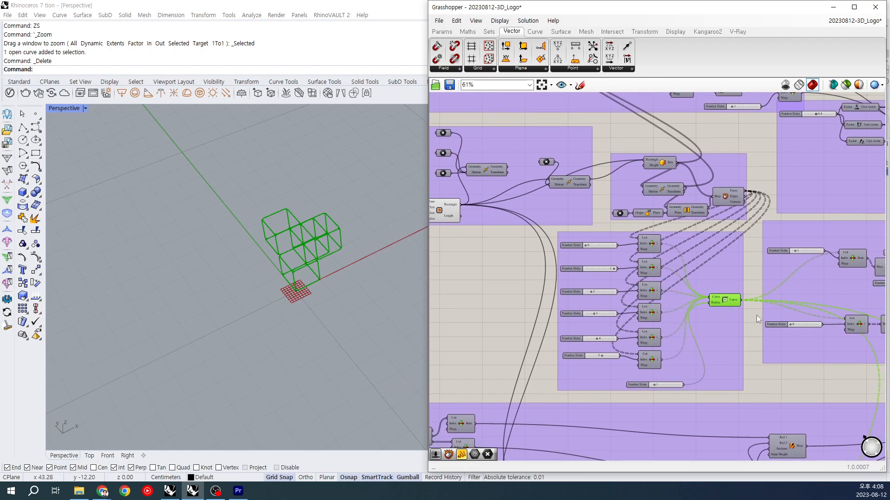
right_click_drag(832, 292, 695, 273)
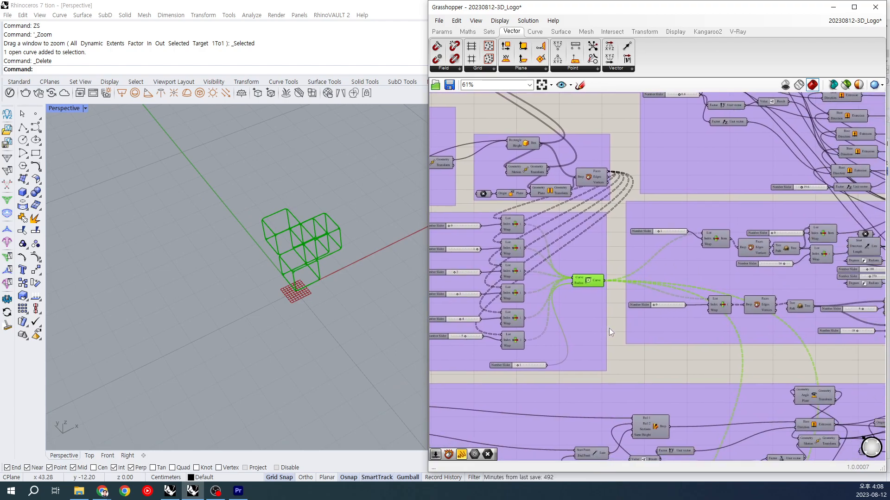
right_click_drag(608, 329, 624, 312)
right_click_drag(307, 274, 326, 229)
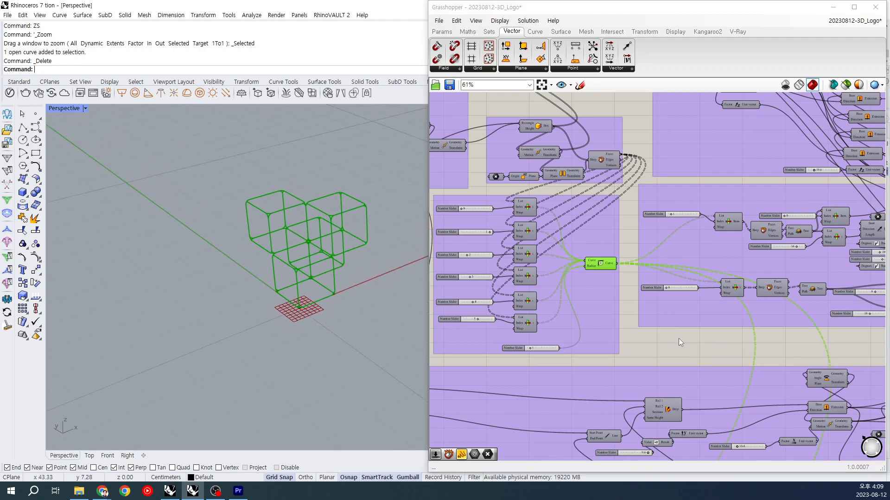
Step: Select the geometry parameter that collects Extrude outputs beside the lowest purple group
scroll(611, 265, "down", 5)
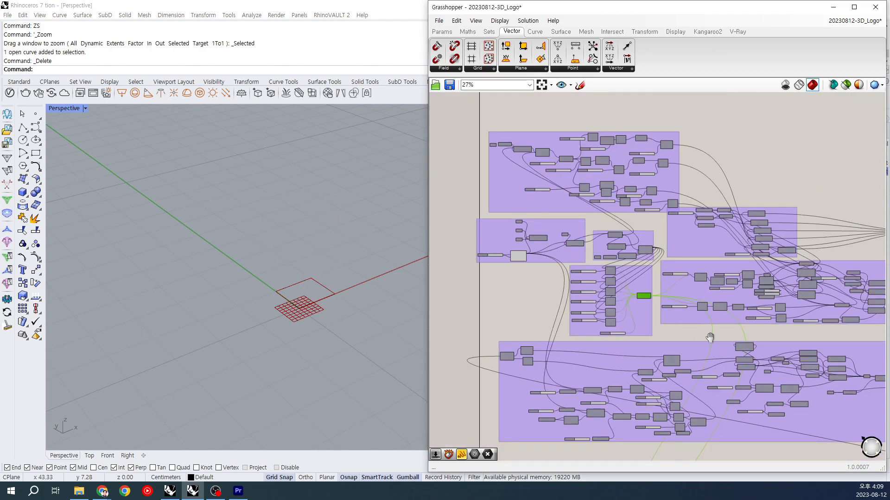
right_click_drag(704, 284, 639, 162)
right_click_drag(770, 333, 698, 100)
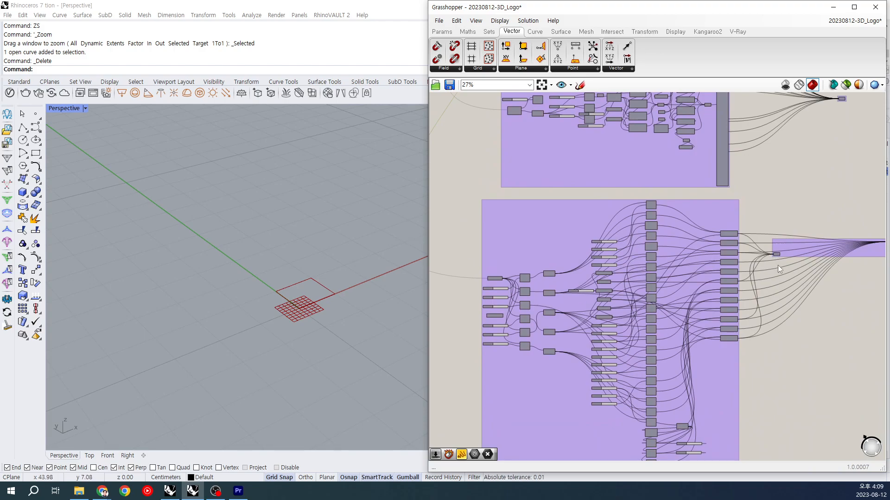
scroll(799, 283, "up", 4)
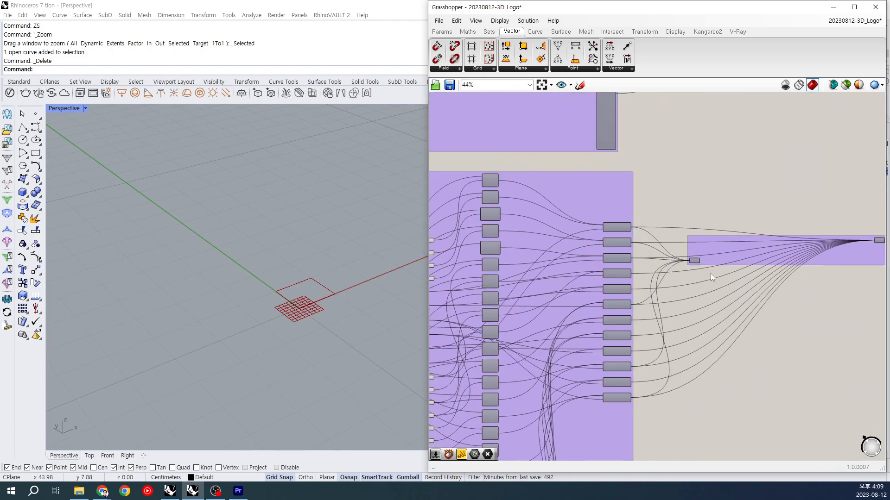
left_click(688, 255)
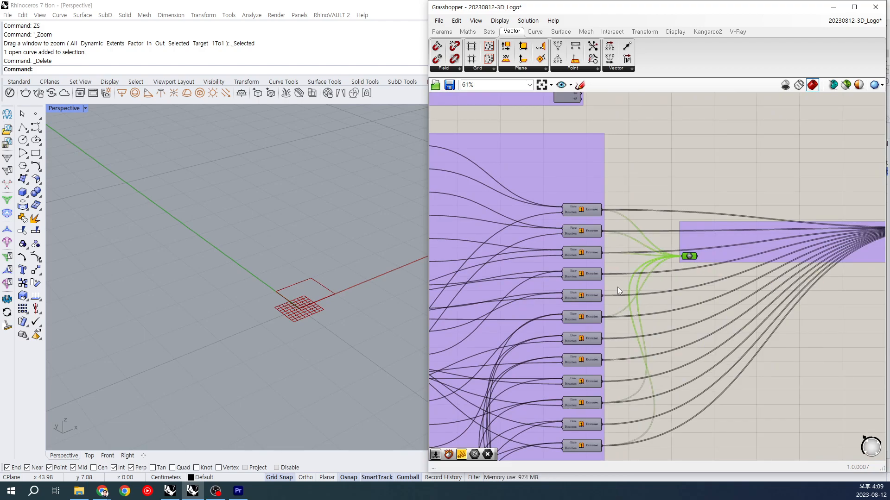
Step: Trace the components feeding the geometry parameter and examine its extruded panels in the Perspective viewport
scroll(617, 287, "down", 2)
right_click_drag(617, 287, 787, 260)
scroll(786, 260, "up", 2)
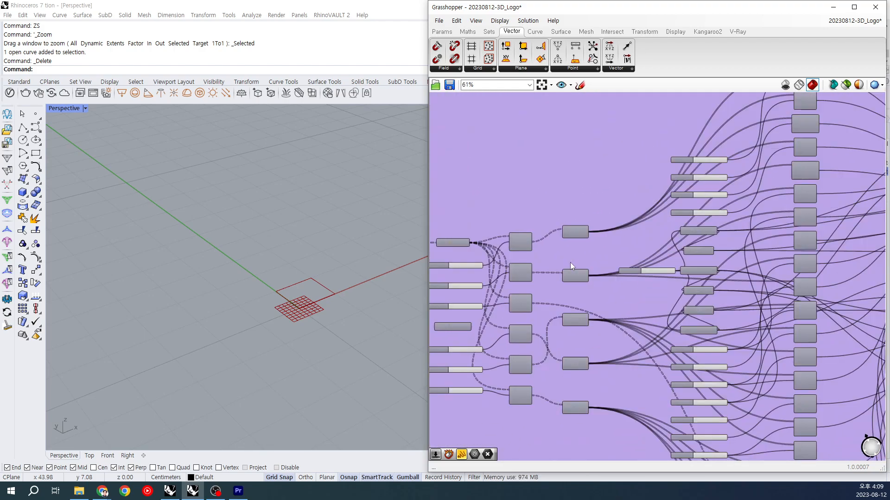
scroll(686, 252, "down", 2)
right_click_drag(723, 251, 499, 274)
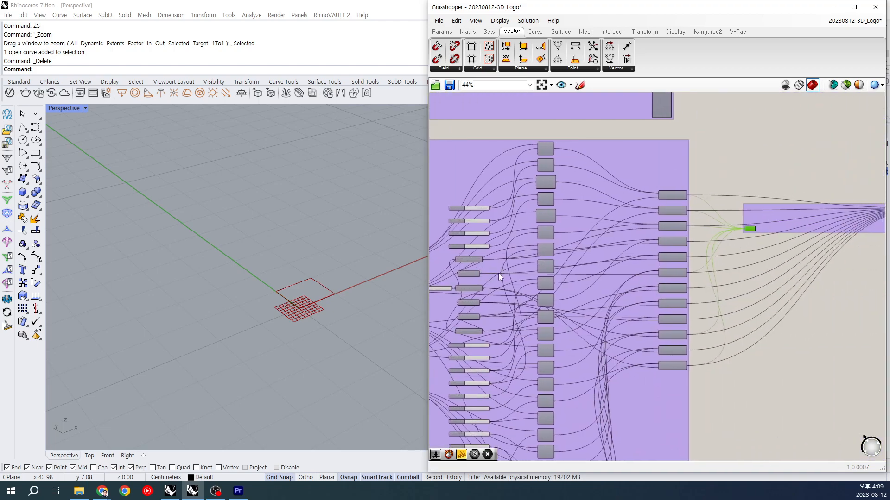
right_click_drag(767, 235, 678, 252)
left_click(317, 281)
right_click_drag(317, 281, 360, 237)
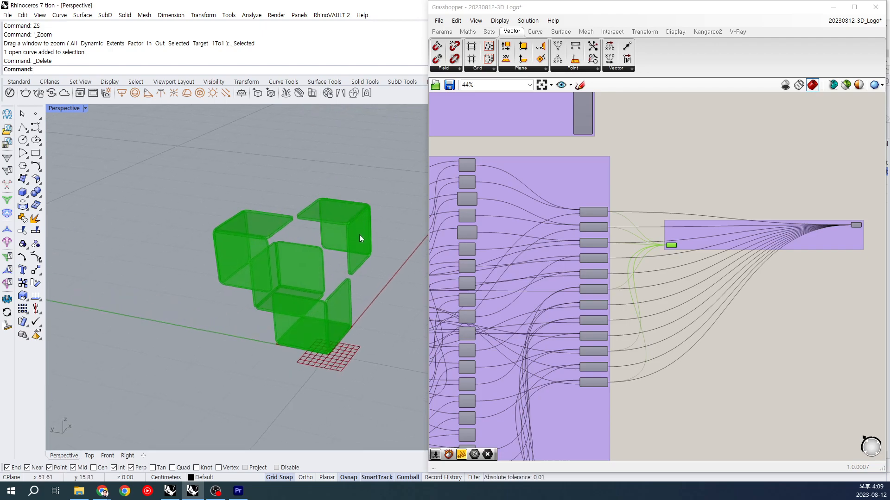
Step: Examine the extruded cube panels from other angles and clear the geometry parameter's selection
scroll(357, 229, "up", 2)
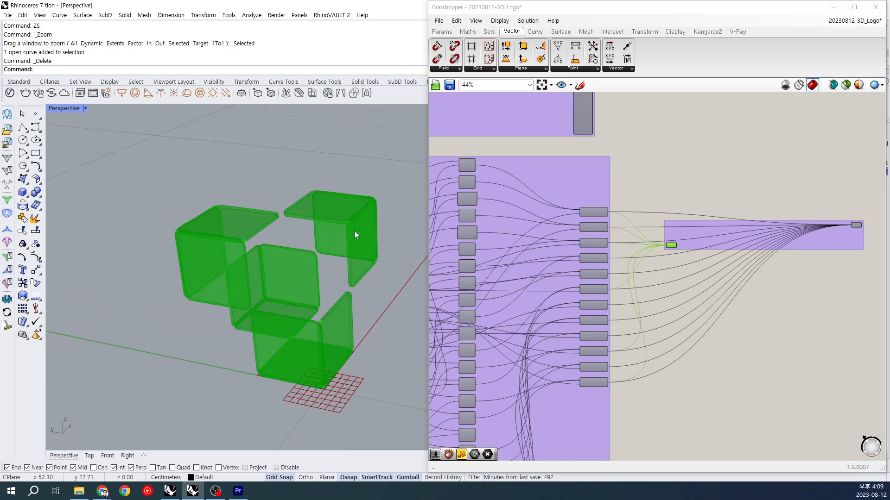
right_click_drag(359, 241, 393, 229)
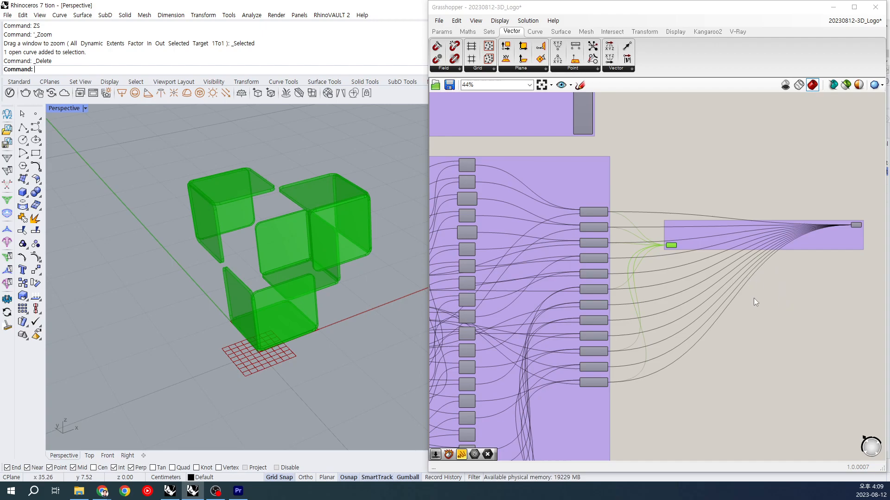
left_click(797, 290)
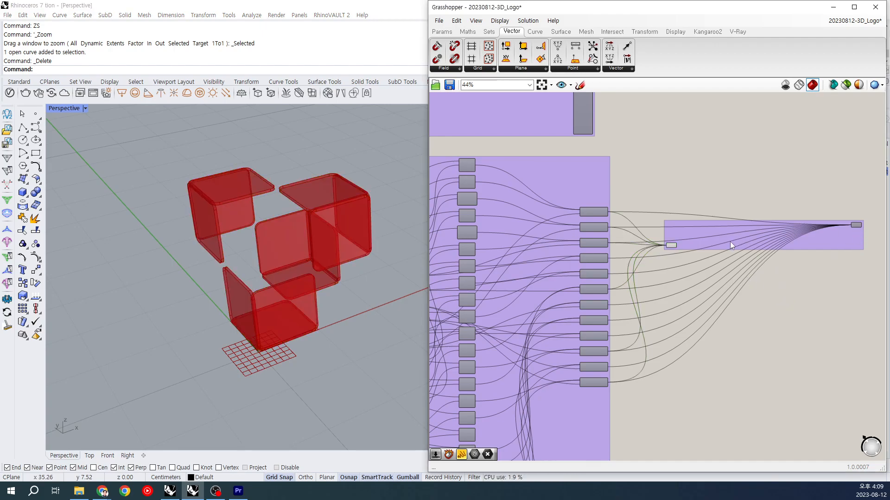
Step: Hide the partial panels and preview the end geometry parameter that gathers all Extrude outputs as complete cubes
left_click(856, 225)
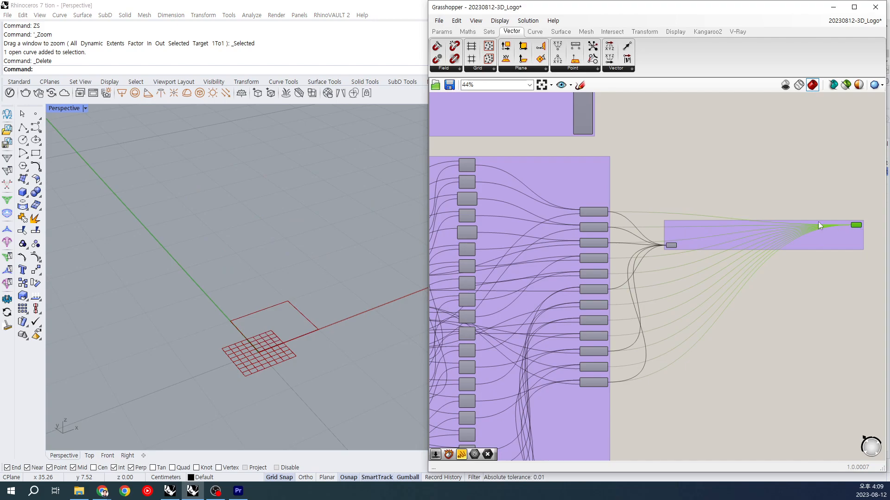
right_click_drag(208, 320, 242, 306)
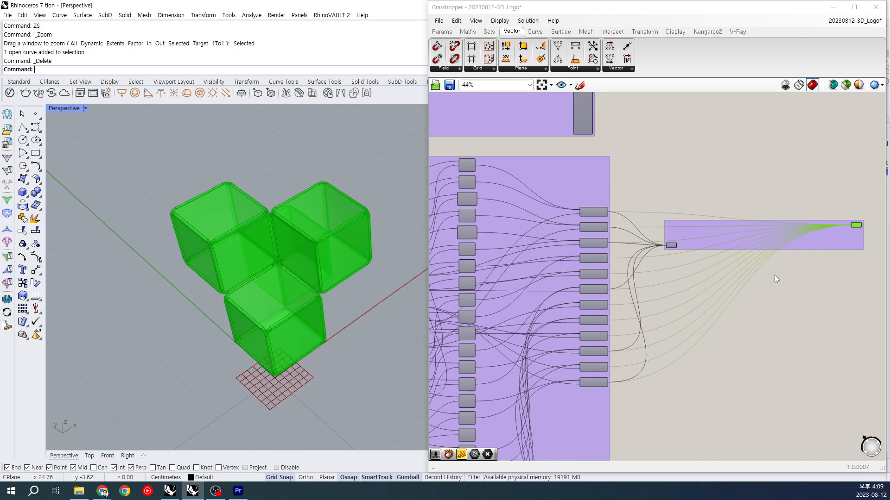
scroll(777, 277, "down", 3)
left_click_drag(800, 213, 825, 259)
key("ctrl+q")
right_click_drag(761, 194, 769, 327)
left_click_drag(826, 366, 836, 394)
key("ctrl+q")
Step: Examine the rounded edges and open corners where the complete cubes' extruded faces meet
right_click_drag(407, 323, 374, 258)
scroll(292, 298, "up", 5)
scroll(303, 296, "down", 3)
right_click_drag(302, 292, 234, 307)
scroll(317, 281, "up", 3)
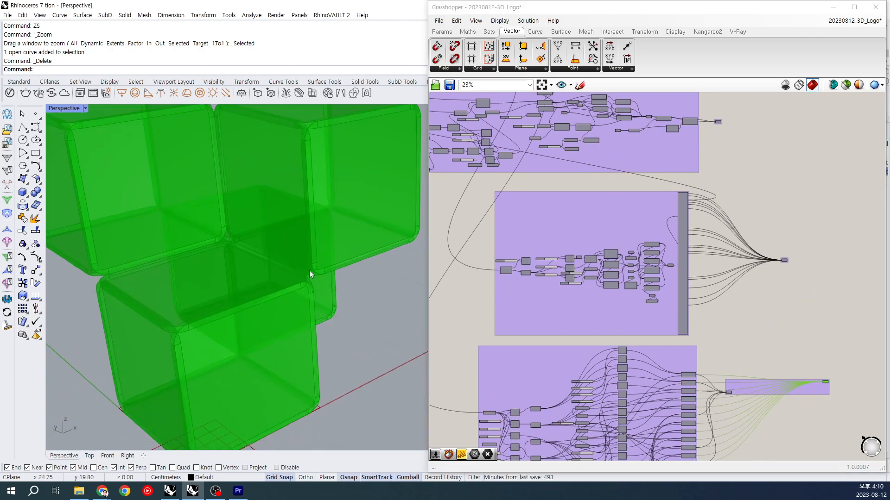
scroll(226, 308, "up", 3)
scroll(181, 341, "down", 4)
scroll(201, 316, "up", 5)
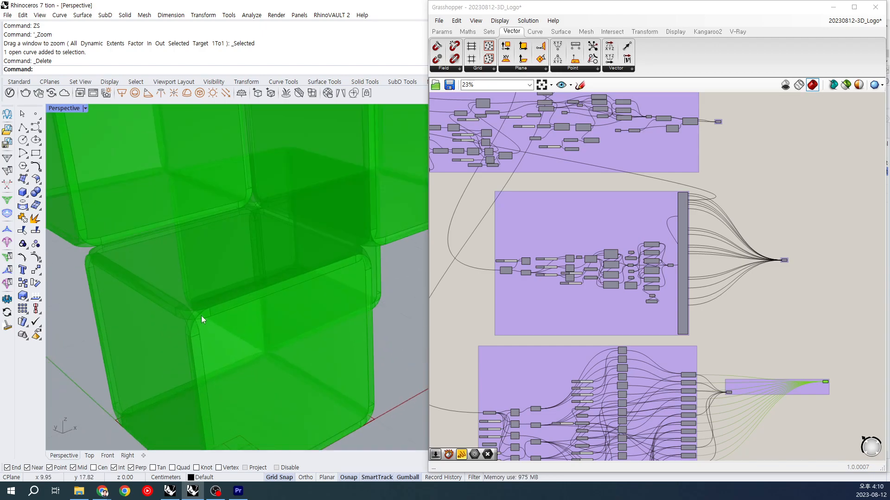
scroll(741, 308, "down", 2)
scroll(304, 299, "down", 4)
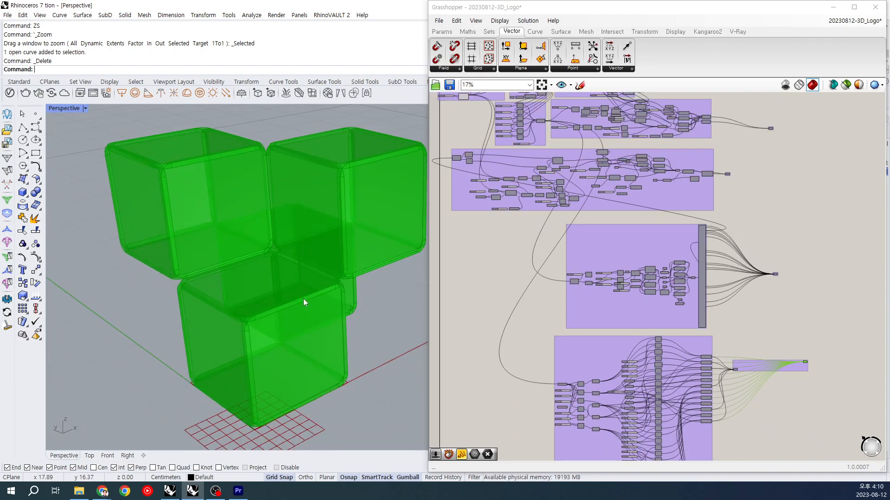
scroll(305, 305, "down", 3)
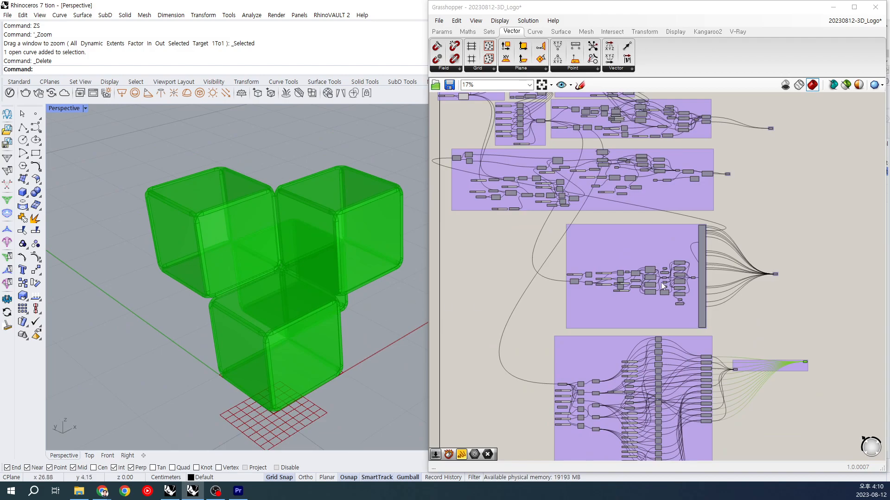
Step: Hide the complete cube geometry and preview the Deconstruct Brep component that starts the middle purple group
right_click_drag(710, 281, 692, 314)
left_click_drag(771, 372, 796, 406)
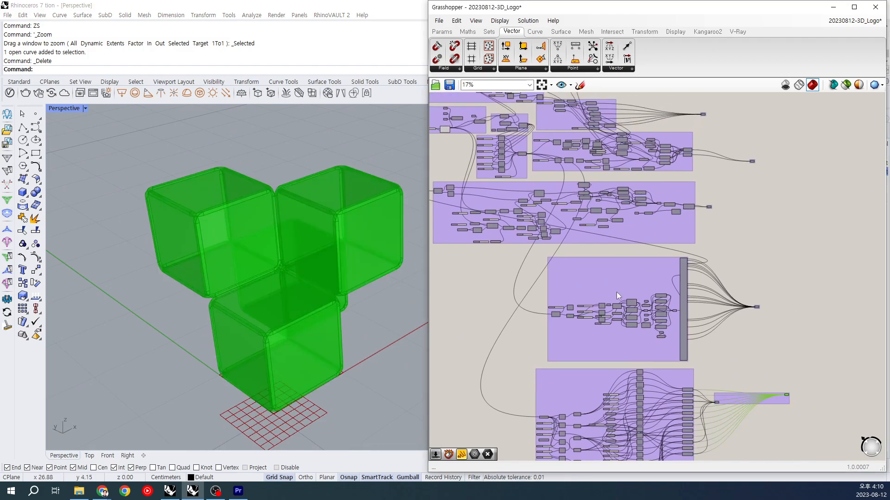
key("ctrl+q")
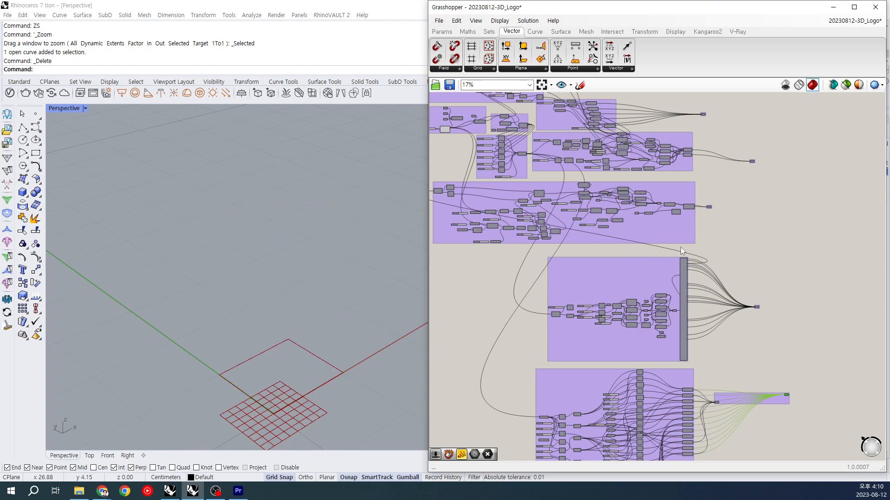
scroll(555, 327, "up", 6)
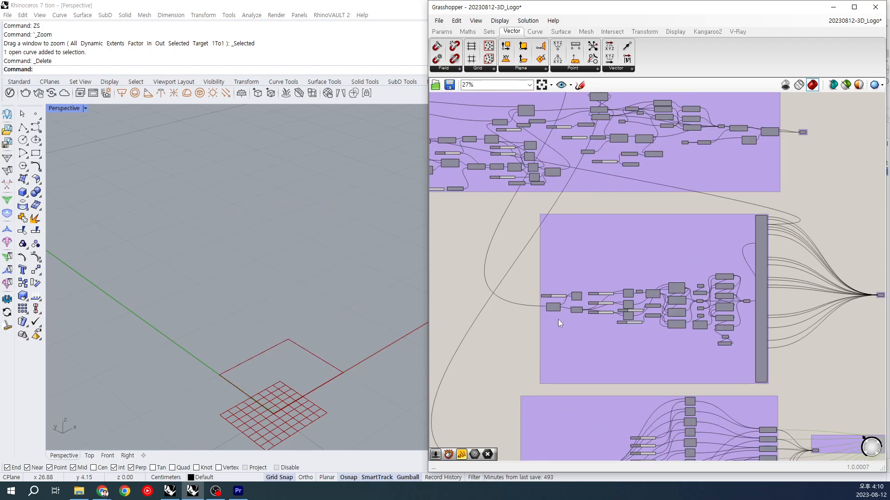
left_click(549, 291)
key("ctrl+q")
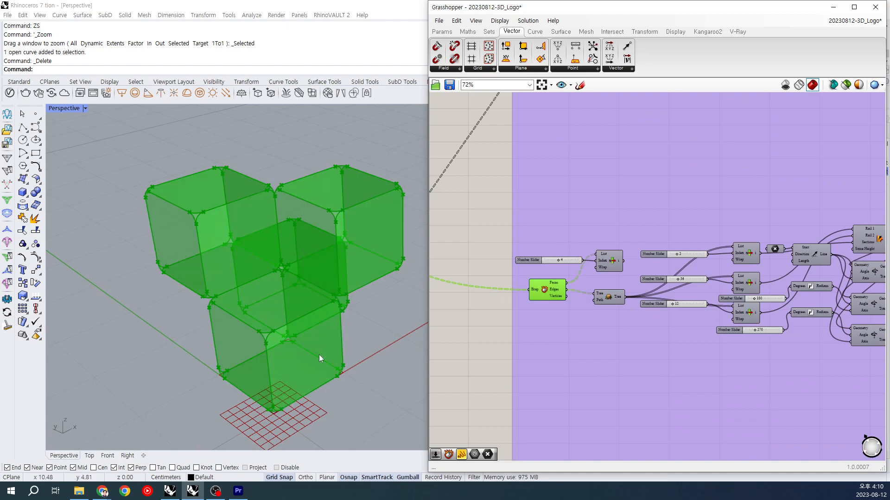
right_click_drag(357, 294, 351, 258)
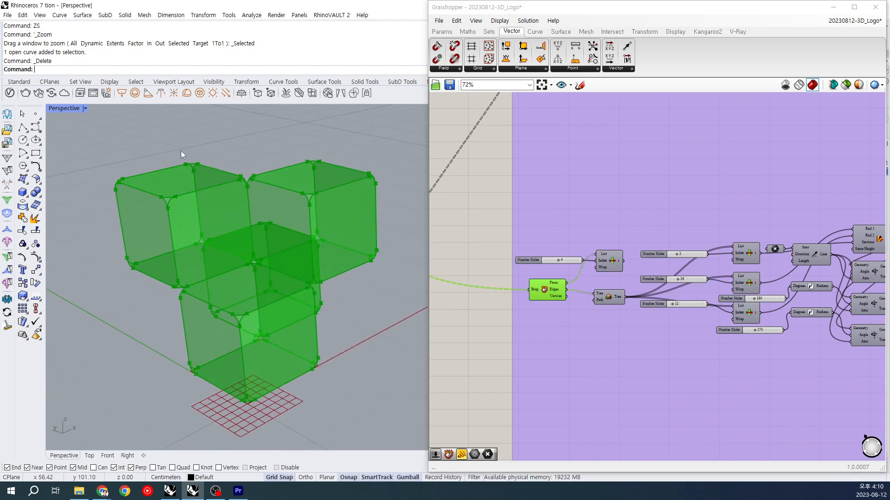
Step: Preview the List Item component with index 2 and hide the Deconstruct Brep geometry
right_click_drag(679, 333, 553, 330)
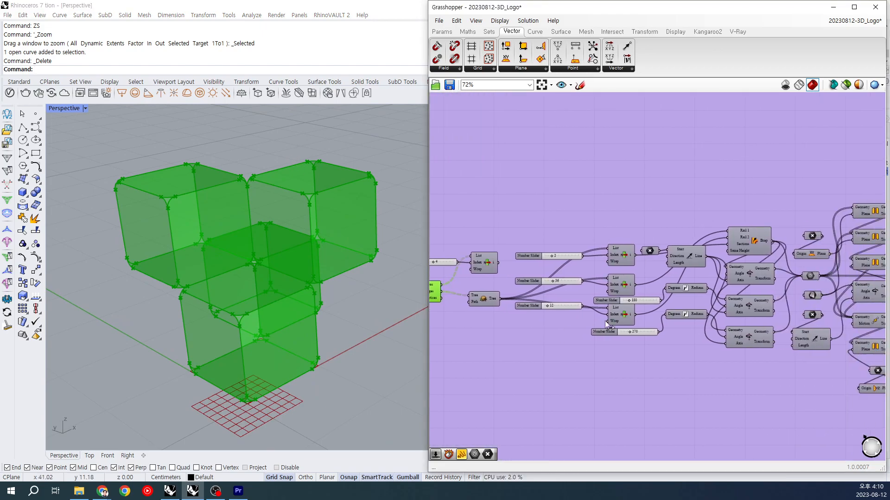
right_click_drag(632, 277, 603, 279)
left_click(599, 258)
right_click_drag(407, 288, 468, 279)
left_click(466, 281)
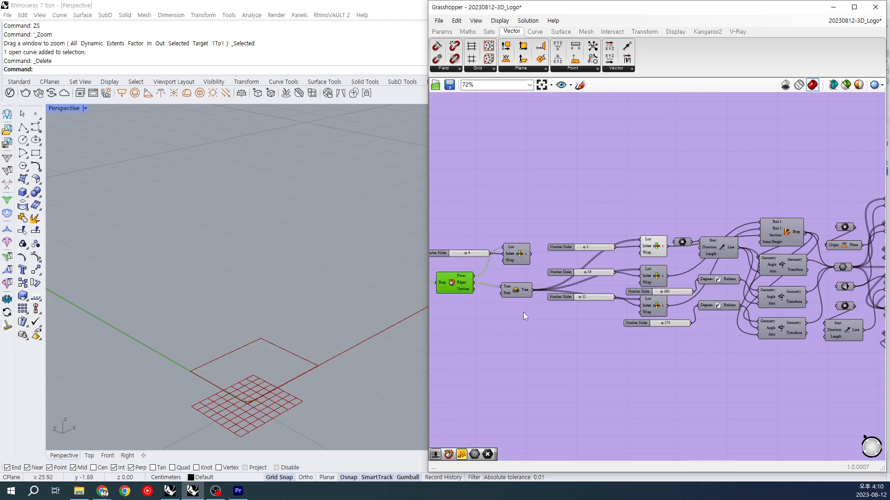
Step: Trace the index 2 List Item through the point parameter and Line SDL to the first Rotate Axis component
right_click_drag(671, 298, 598, 281)
left_click(584, 229)
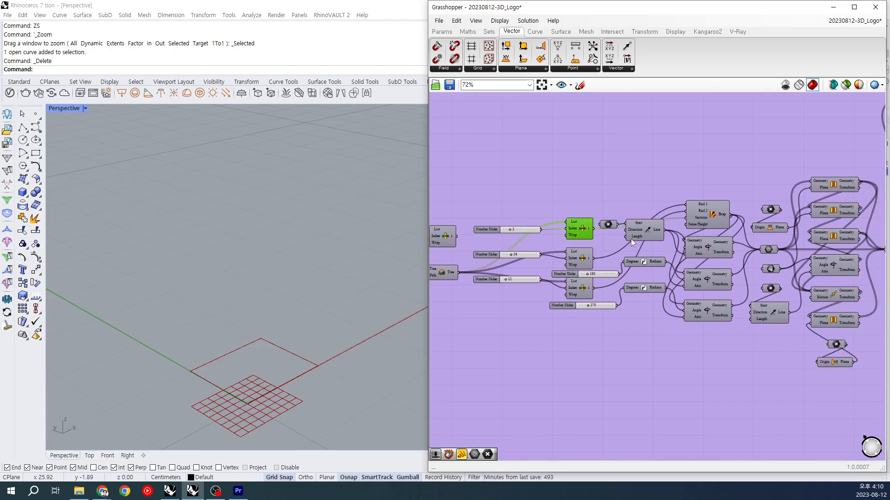
right_click_drag(675, 266, 586, 270)
scroll(617, 222, "down", 2)
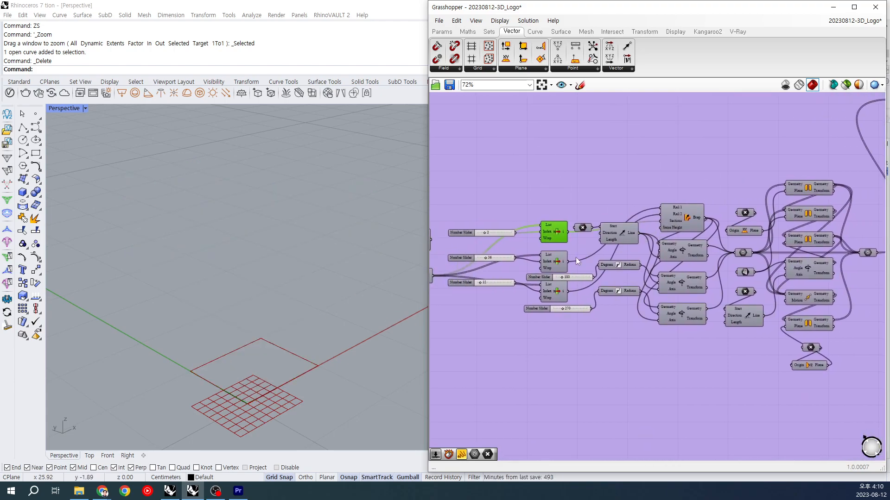
scroll(614, 238, "up", 3)
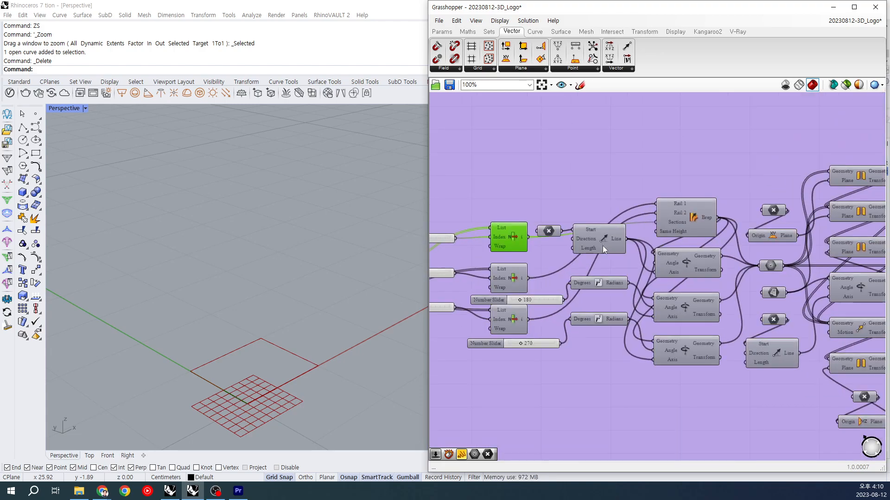
right_click_drag(588, 262, 600, 258)
left_click(626, 237)
left_click(561, 229)
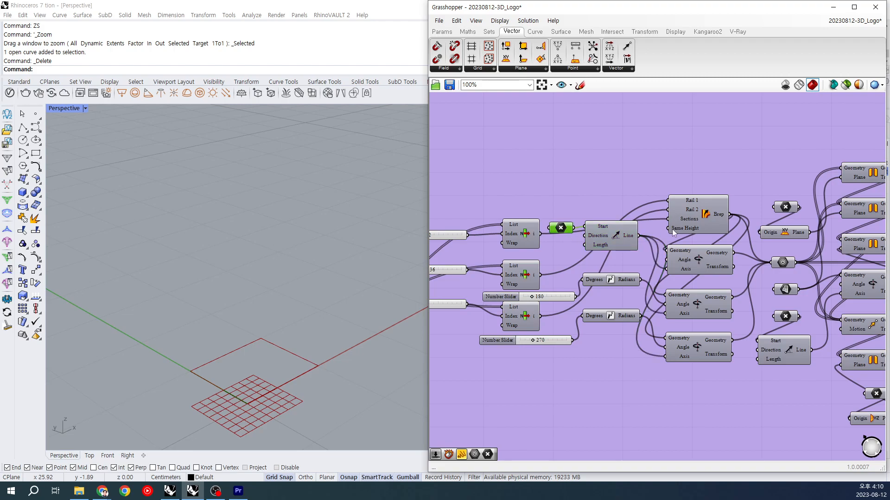
left_click(697, 261)
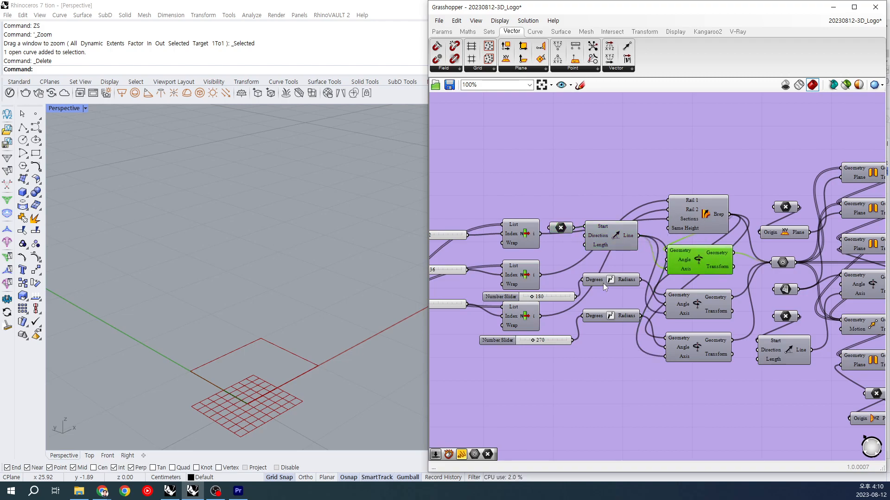
Step: Preview the List Items with index 36 and 12 and examine their arcs at the lowest cube corner
right_click_drag(567, 311, 581, 302)
left_click(545, 268)
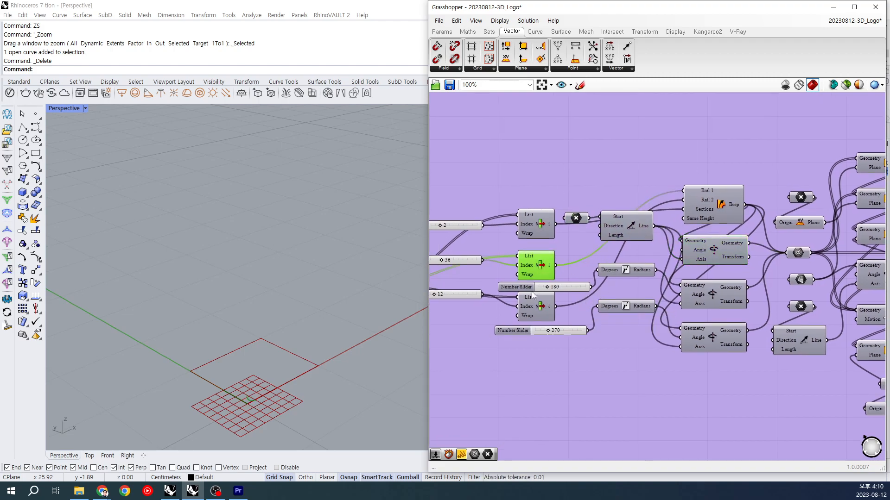
left_click(532, 310)
scroll(245, 410, "up", 9)
right_click_drag(258, 392, 287, 366)
Step: Preview Deconstruct Brep to examine the lowest corner's arc edges, and move the Flatten Tree component level with the Edges output
right_click_drag(454, 276, 620, 256)
left_click(463, 252)
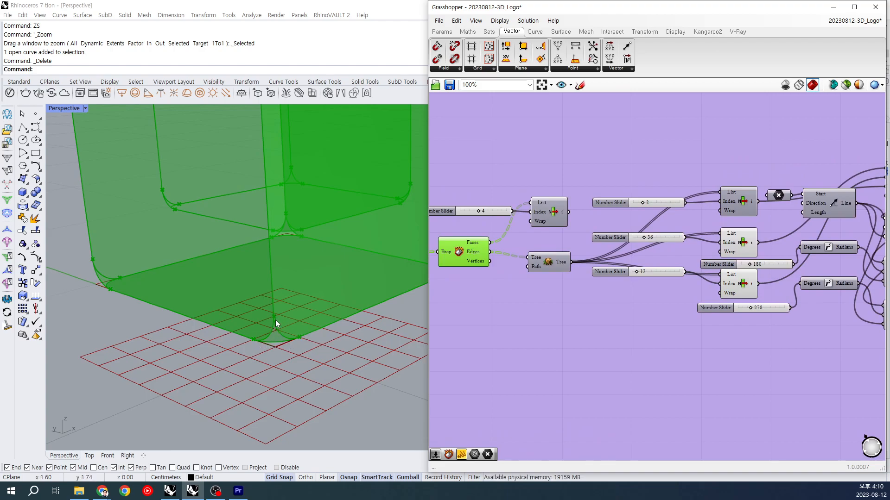
scroll(275, 319, "up", 2)
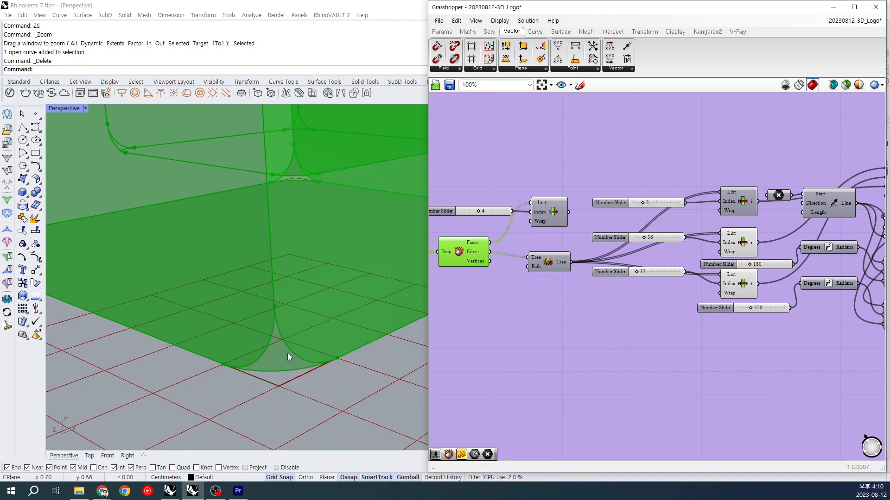
left_click(561, 262)
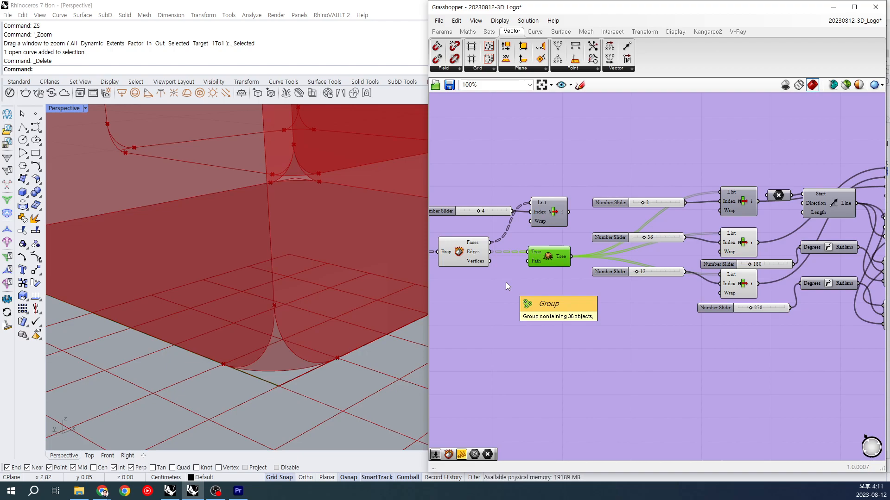
left_click_drag(561, 259, 554, 259)
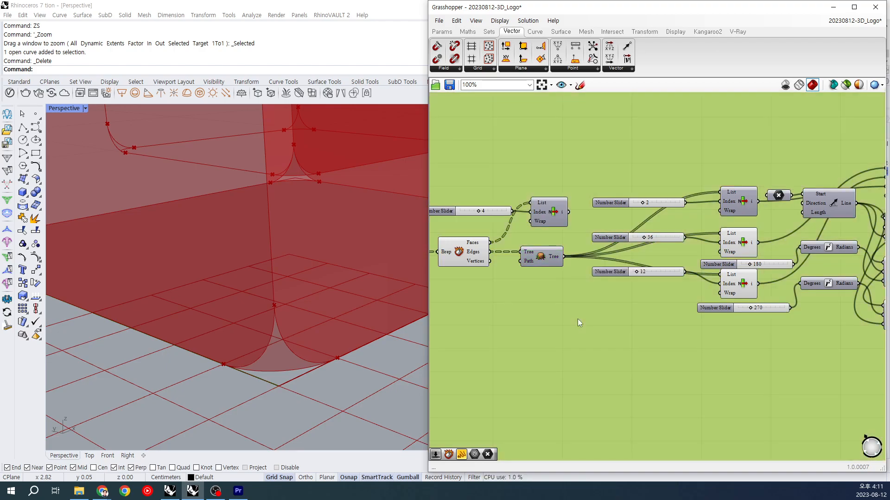
Step: Inspect the Edges output of Deconstruct Brep in a temporary enlarged Panel, and delete the panel
double_click(578, 318)
type("panel")
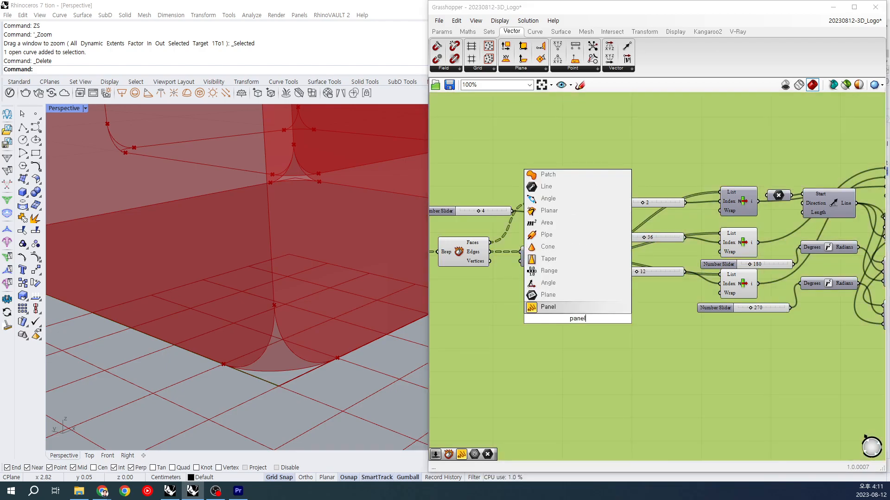
key("Return")
left_click_drag(490, 252, 540, 319)
left_click_drag(597, 342, 603, 448)
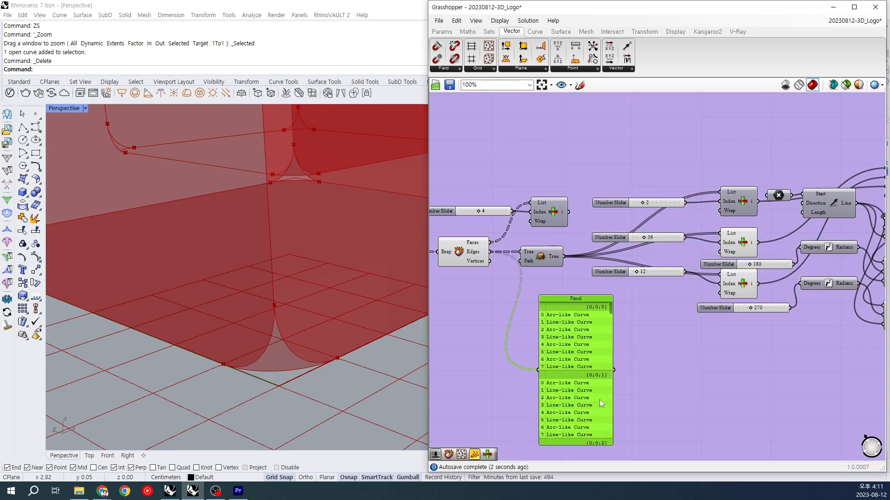
left_click_drag(601, 403, 595, 397)
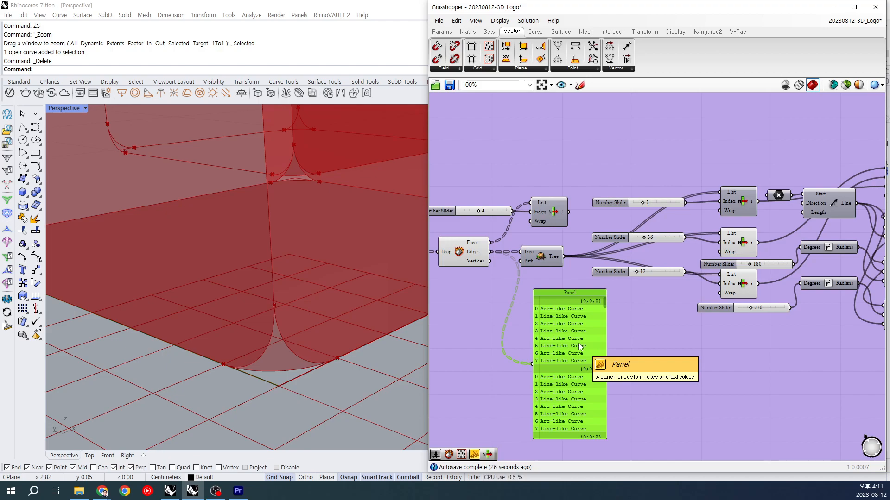
left_click_drag(577, 331, 568, 329)
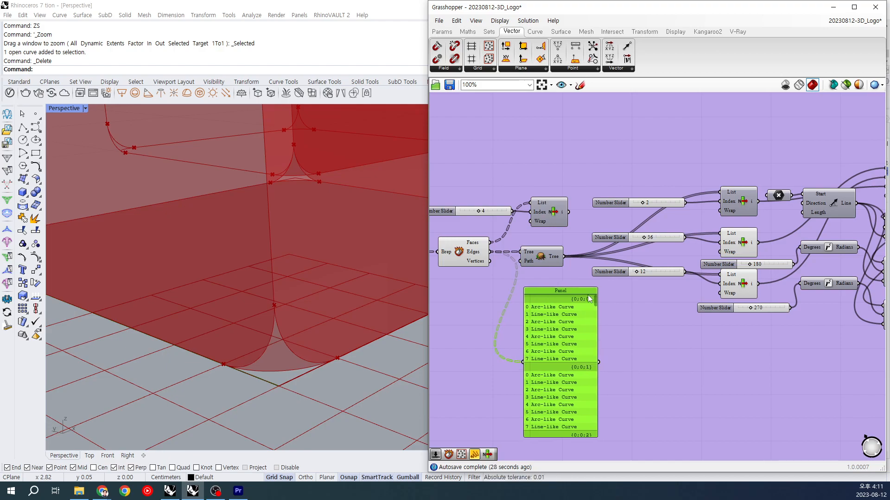
key("Delete")
Step: Highlight the corner arcs picked by the List Items with index 36 and 12
right_click_drag(762, 239, 736, 240)
left_click(714, 243)
left_click(726, 276)
right_click_drag(725, 274, 649, 283)
Step: Preview the Sweep2 corner patch and compare it with the arc from the index 12 List Item
left_click(815, 196)
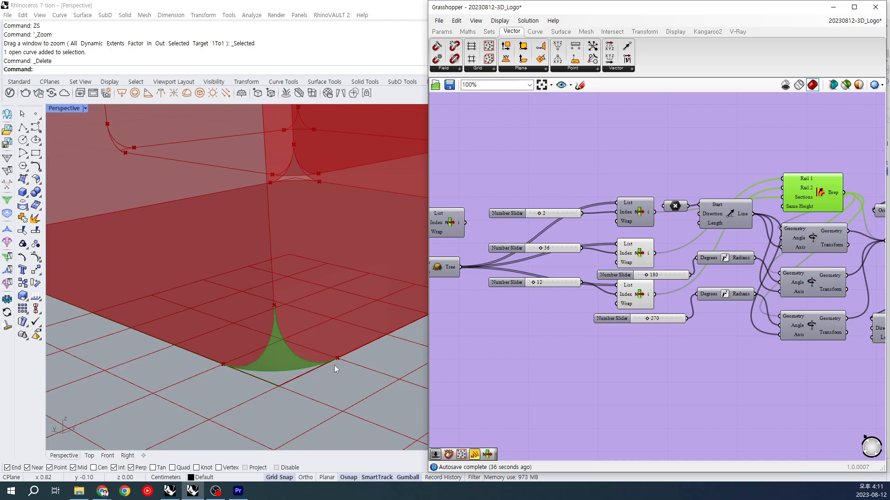
scroll(336, 369, "down", 2)
scroll(620, 329, "down", 2)
scroll(634, 358, "down", 1)
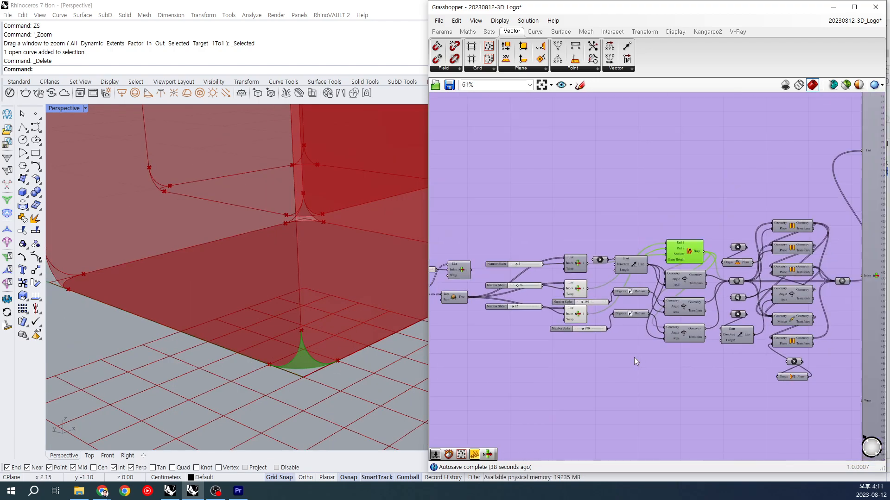
left_click(575, 313)
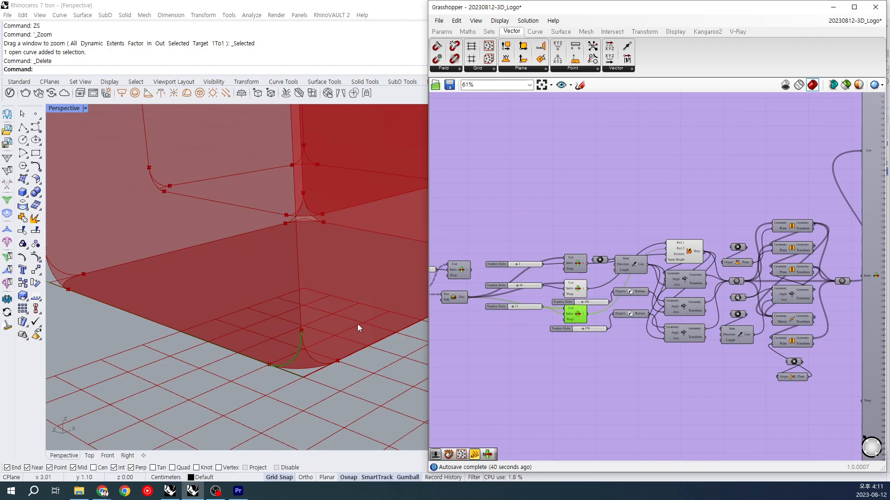
scroll(360, 323, "down", 3)
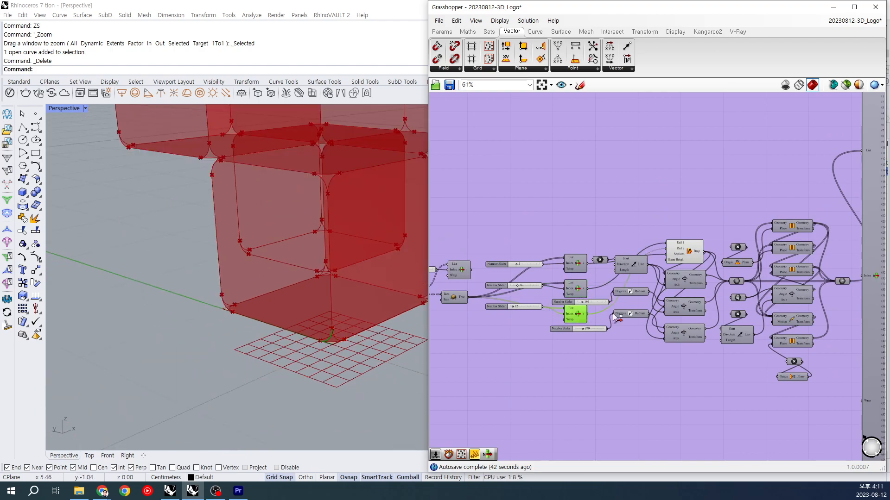
Step: Preview the long multi-output List Item after the mirror and rotate components and examine the patches at the cube corners
right_click_drag(814, 260, 618, 231)
right_click_drag(681, 260, 628, 269)
left_click(628, 268)
scroll(380, 297, "down", 2)
right_click_drag(377, 287, 392, 333)
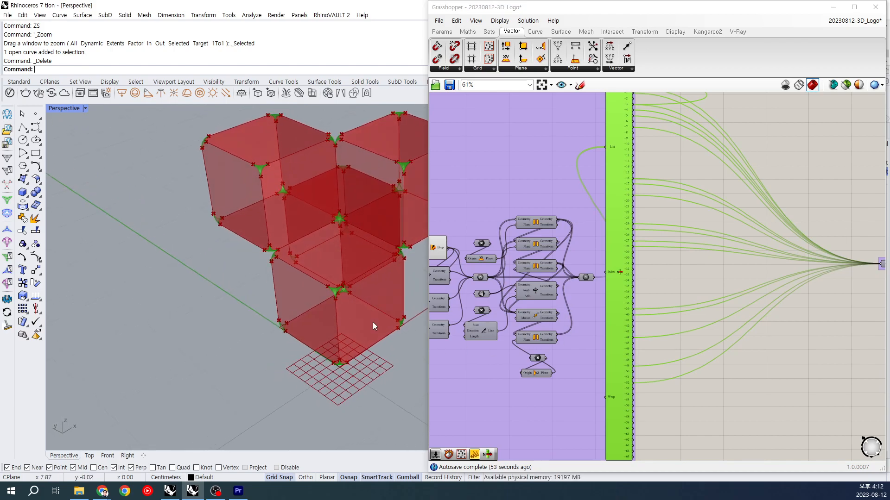
right_click_drag(724, 308, 657, 298)
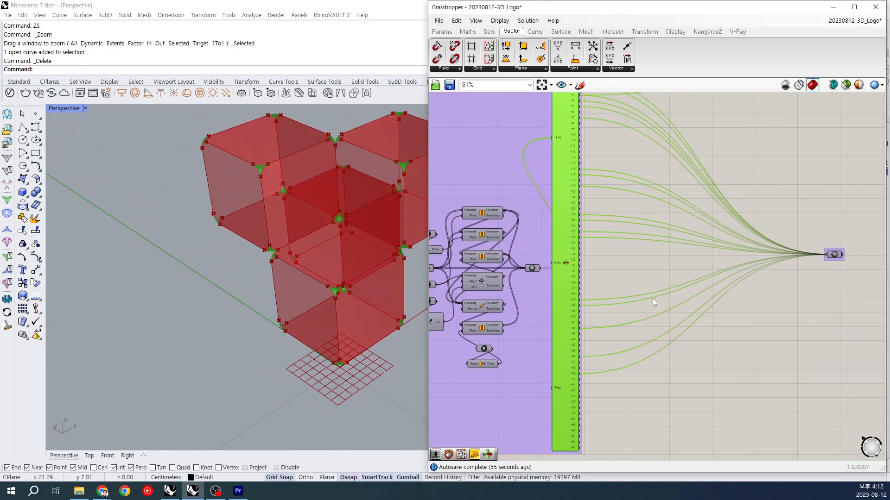
Step: Preview the container collecting the multi-output List Item results and view the corner patches across all three cubes
left_click(727, 287)
left_click_drag(808, 198, 839, 282)
mouse_move(330, 263)
right_mouse_down()
mouse_move(315, 274)
mouse_move(330, 291)
mouse_move(357, 285)
mouse_move(371, 262)
mouse_move(301, 260)
mouse_move(333, 250)
mouse_move(335, 257)
right_mouse_up()
scroll(744, 396, "down", 2)
scroll(744, 396, "down", 2)
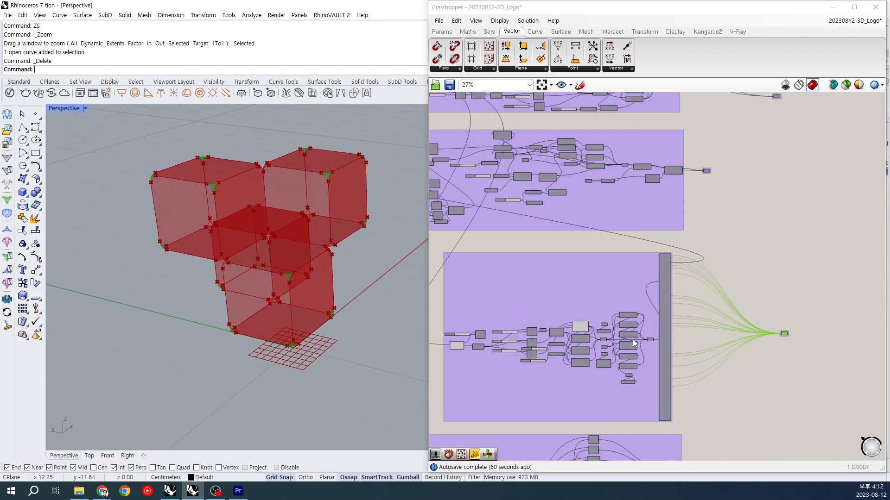
left_click(741, 328)
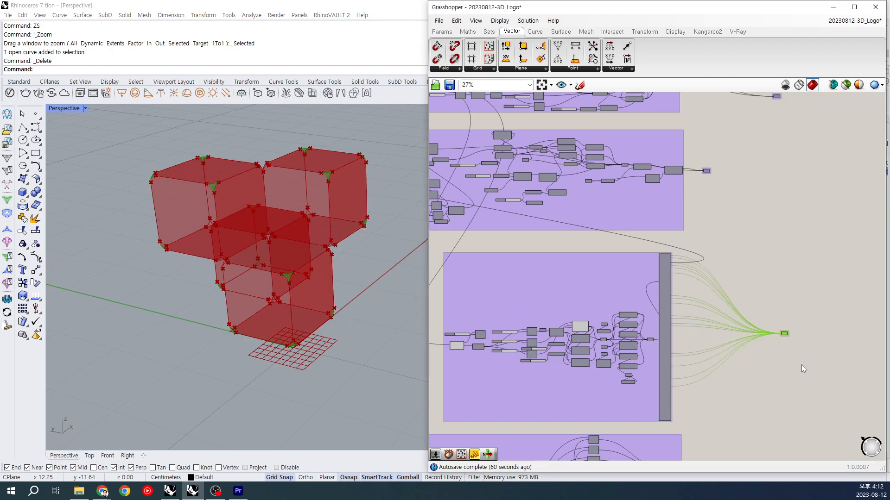
Step: Compare the container holding the edge strips with the one holding the corner patches, and examine the patches at the lower corners
right_click_drag(644, 210, 710, 277)
left_click_drag(761, 209, 803, 276)
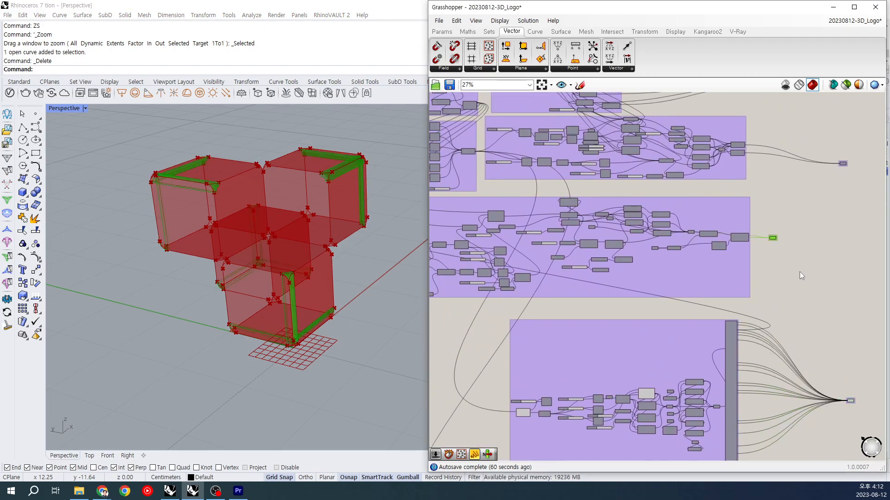
right_click_drag(302, 279, 310, 266)
left_click_drag(820, 344, 878, 424)
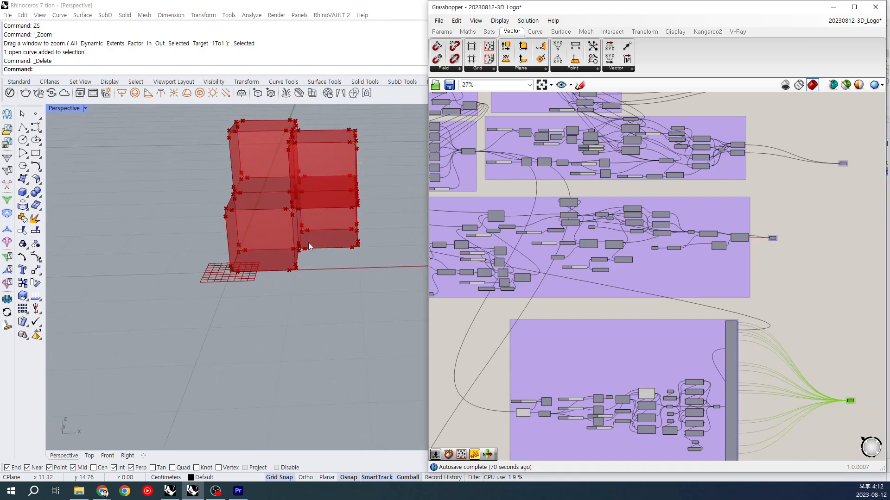
right_click_drag(288, 252, 334, 243)
scroll(333, 240, "up", 8)
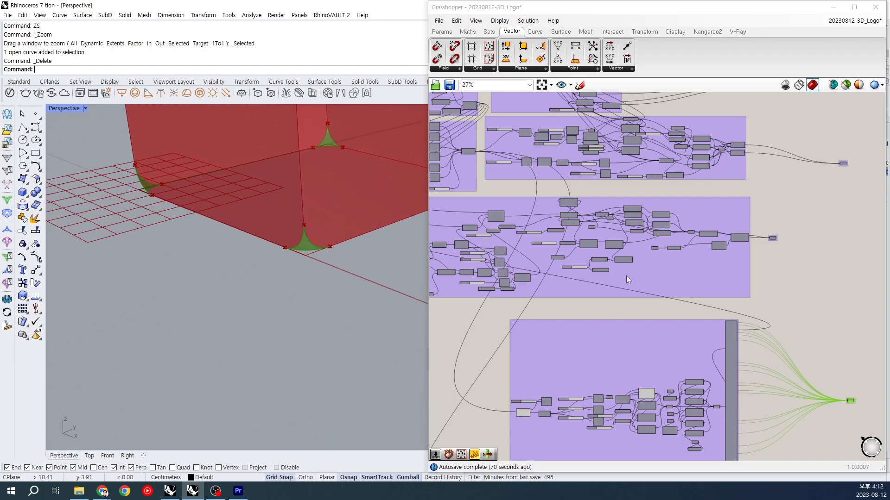
Step: Preview the two output containers of the lowest group and examine how the cube surfaces meet the corner patch
scroll(784, 333, "down", 3)
scroll(750, 338, "down", 4)
right_click_drag(755, 373, 732, 235)
right_click_drag(750, 202, 726, 238)
scroll(727, 238, "up", 3)
left_click_drag(727, 238, 774, 298)
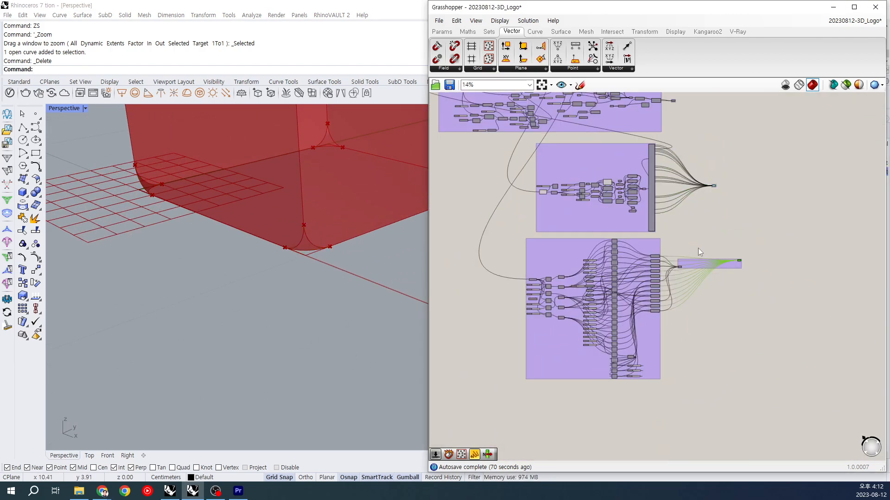
left_click(680, 267)
right_click_drag(286, 216, 221, 254)
scroll(349, 214, "down", 3)
scroll(222, 252, "up", 4)
scroll(223, 252, "up", 3)
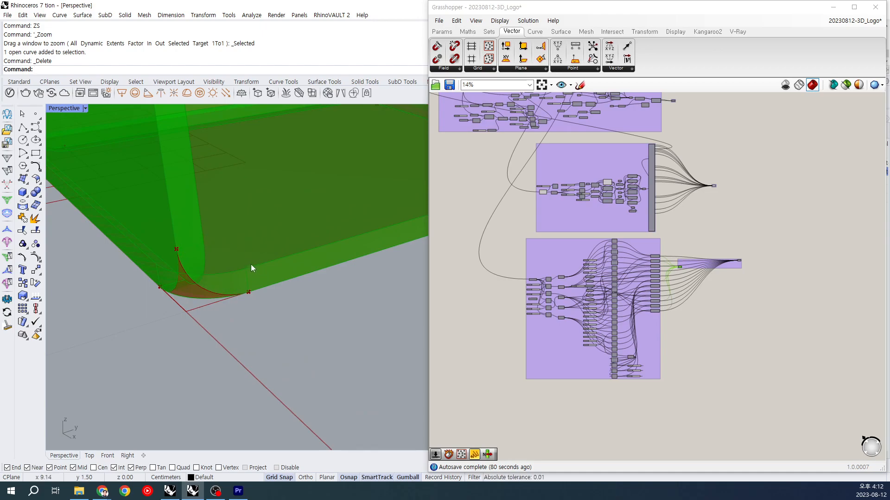
Step: Locate the edge-strip group and highlight the List Item fed by the Edges output of its first Deconstruct Brep
right_click_drag(698, 127, 719, 175)
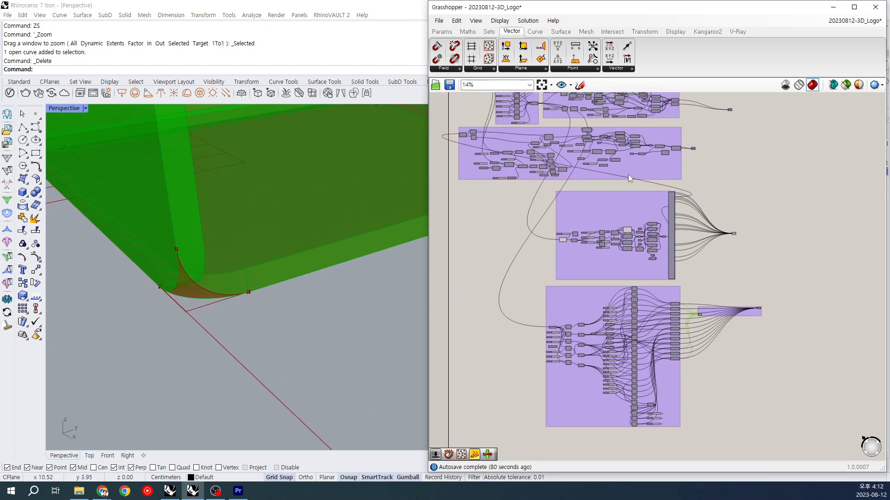
right_click_drag(626, 174, 675, 226)
scroll(210, 248, "up", 1)
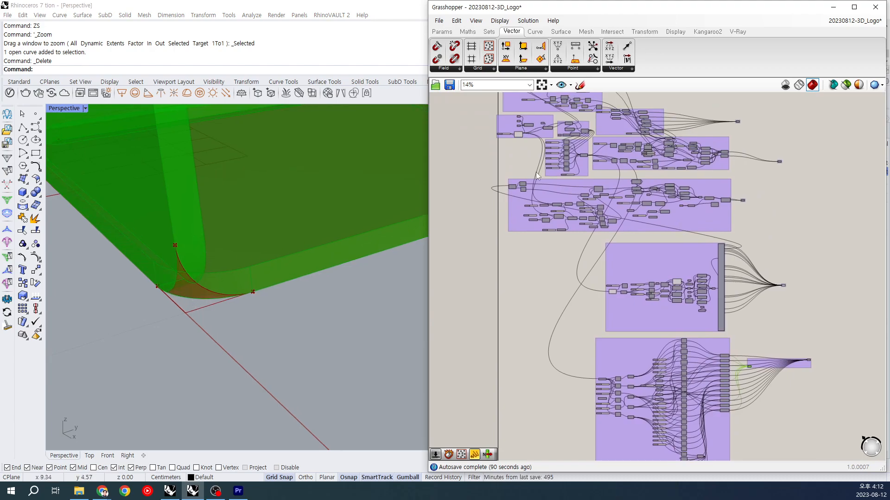
scroll(540, 228, "up", 5)
right_click_drag(498, 242, 514, 307)
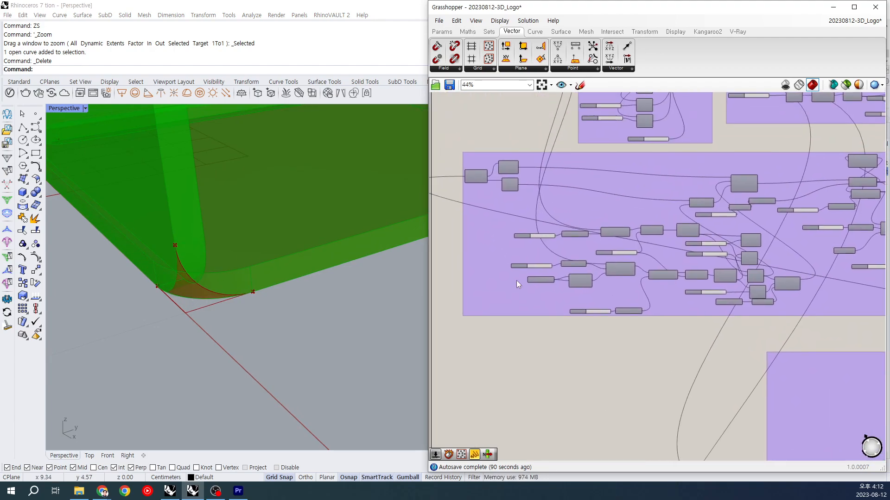
left_click(476, 177)
left_click(508, 168)
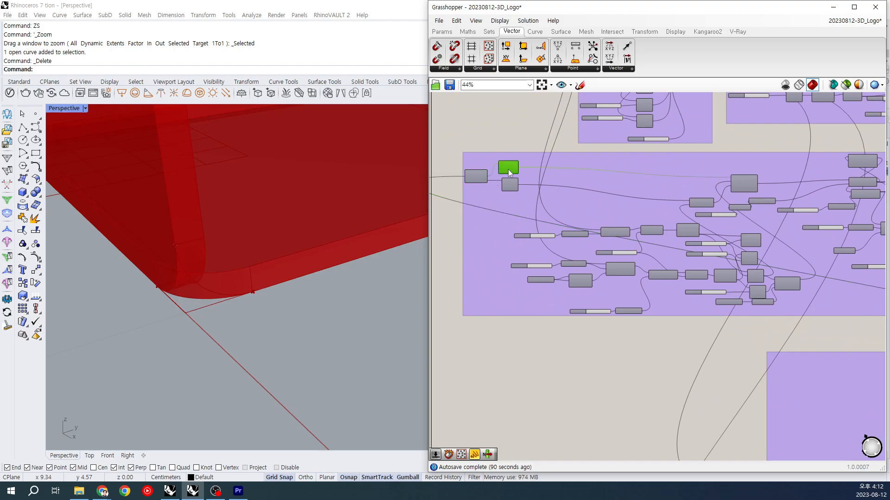
scroll(522, 226, "up", 3)
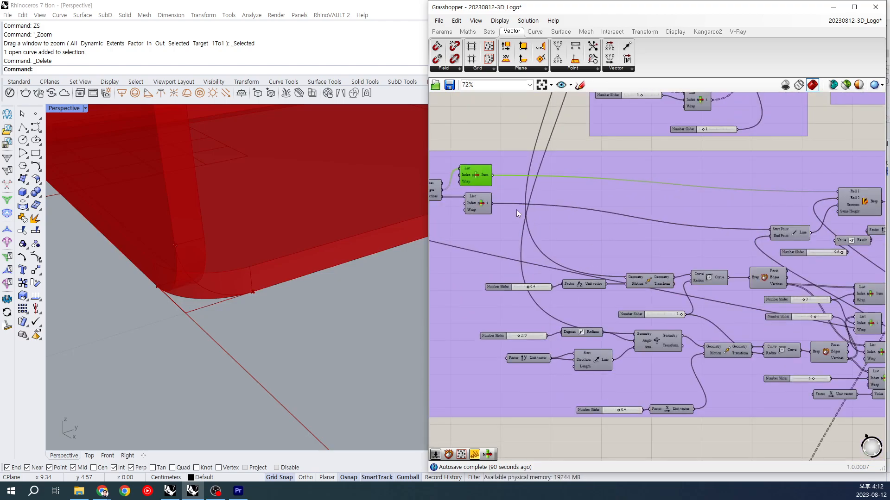
Step: Highlight the corner patch fed into the edge-strip group's first Deconstruct Brep and examine it from several angles
left_click(488, 190)
scroll(344, 294, "down", 3)
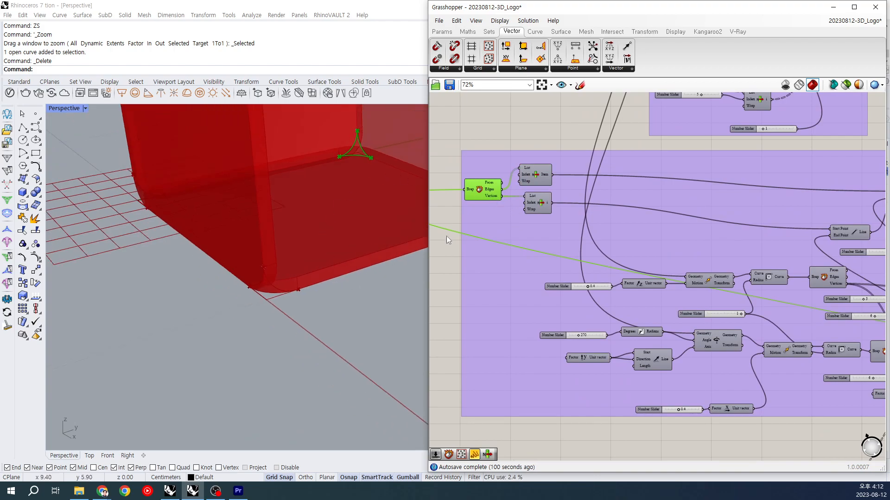
scroll(239, 228, "down", 7)
right_click_drag(218, 230, 316, 252)
scroll(372, 234, "up", 8)
scroll(376, 238, "down", 5)
right_click_drag(376, 239, 311, 258, "shift")
scroll(310, 259, "up", 3)
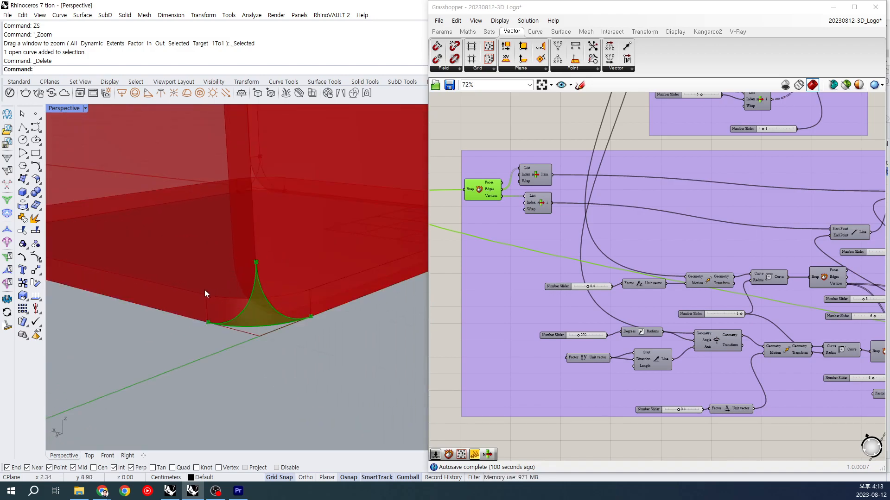
scroll(248, 290, "down", 3)
right_click_drag(249, 290, 258, 291)
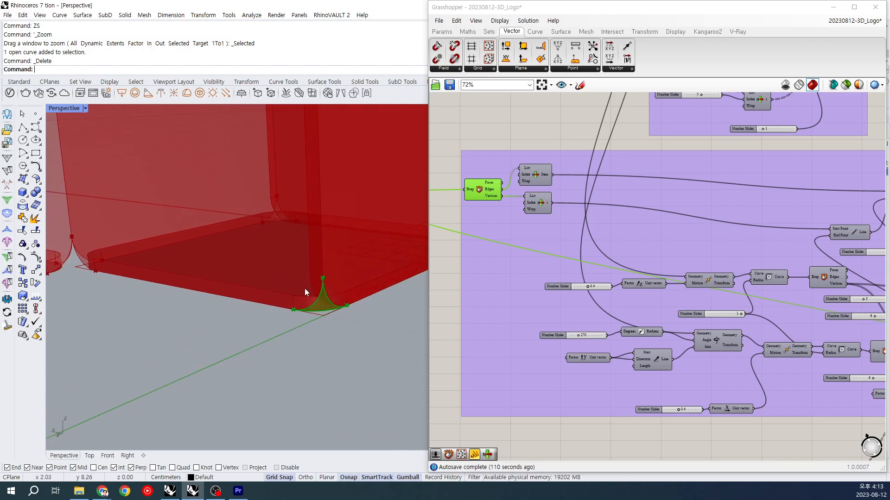
Step: Preview the two Move components that offset the vertical and the horizontal base square by 0.4
right_click_drag(742, 319, 624, 291)
scroll(624, 291, "down", 2)
scroll(540, 268, "up", 2)
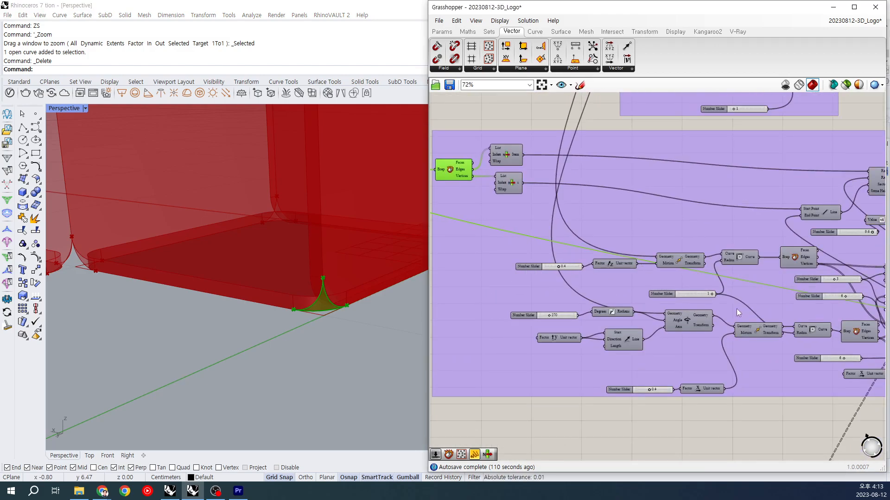
right_click_drag(732, 315, 598, 294)
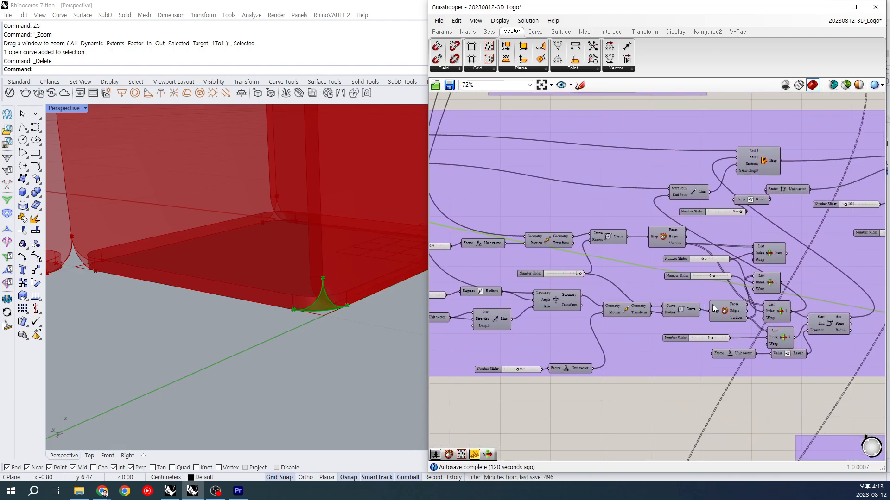
left_click(635, 313)
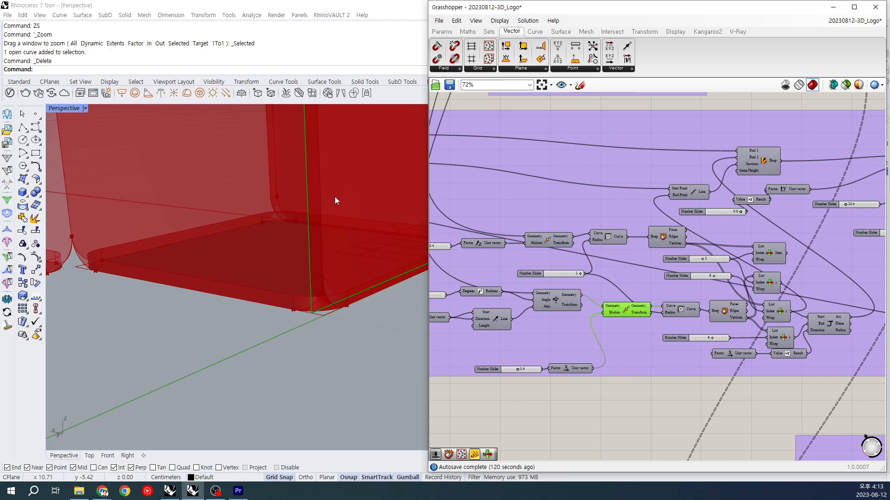
left_click(546, 238)
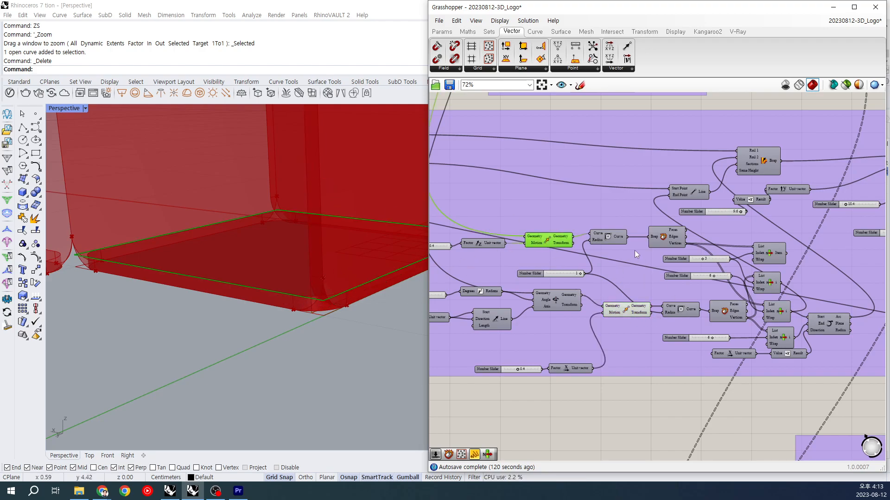
Step: Compare the two Fillet components of radius 1 with the moved squares that feed them
left_click(615, 237)
left_click(679, 309)
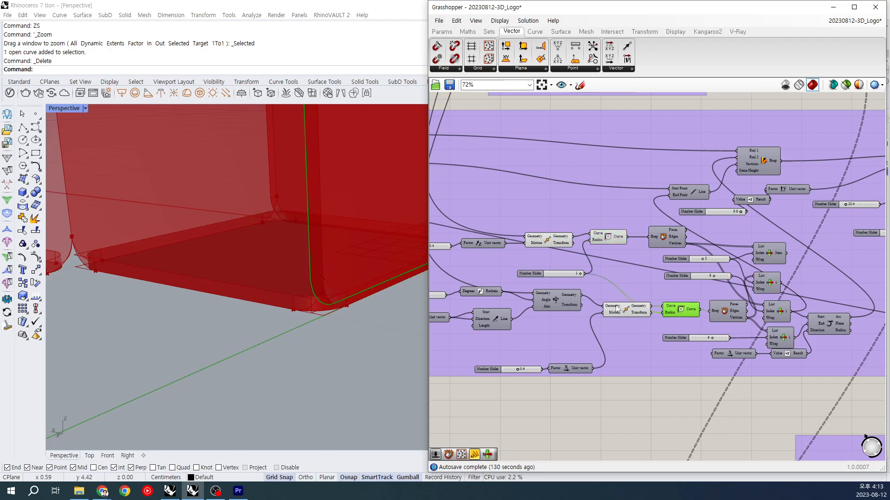
left_click(560, 243)
left_click(640, 314)
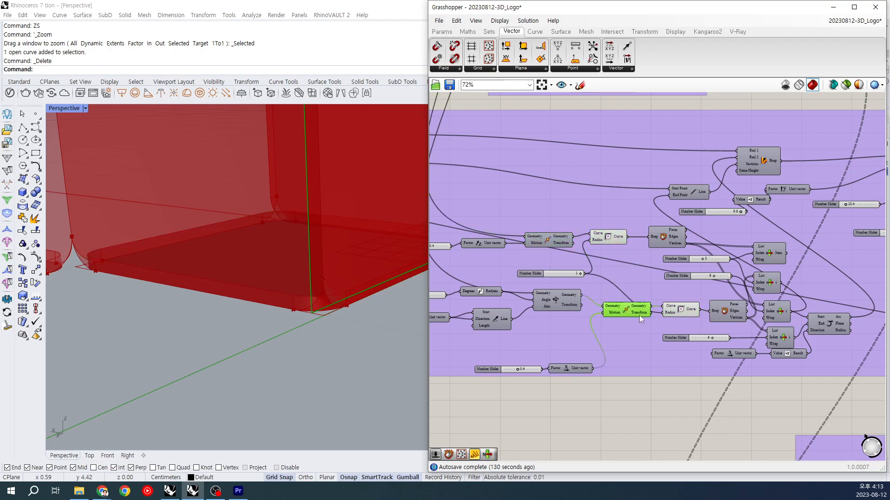
left_click(681, 311)
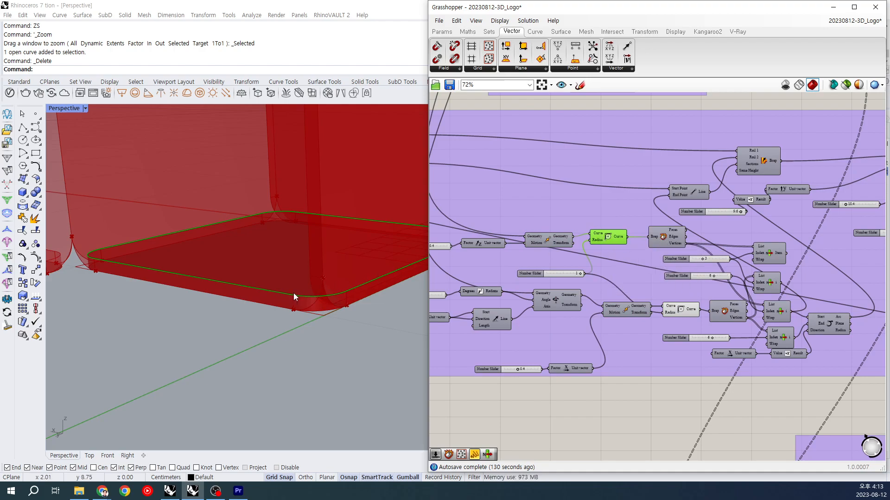
Step: Preview the Deconstruct Brep of each filleted square and the arc built between their picked vertices
left_click(667, 236)
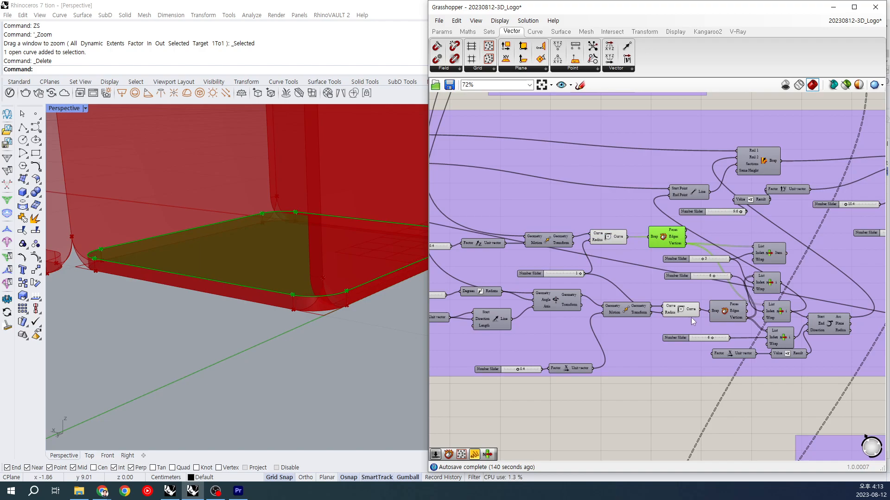
left_click(727, 311)
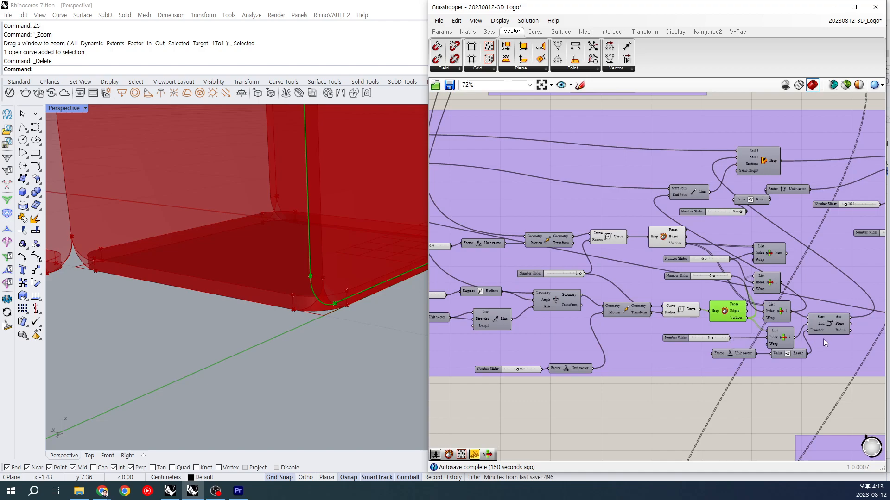
left_click(832, 324)
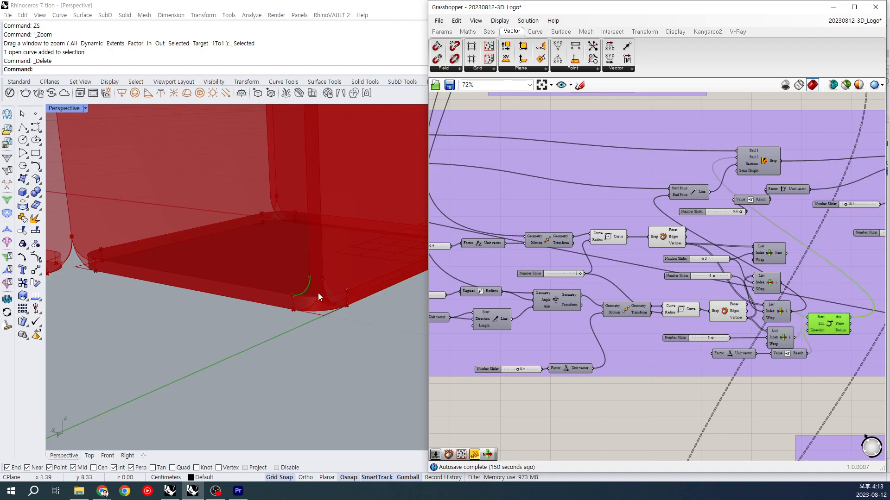
right_click_drag(738, 402, 662, 405)
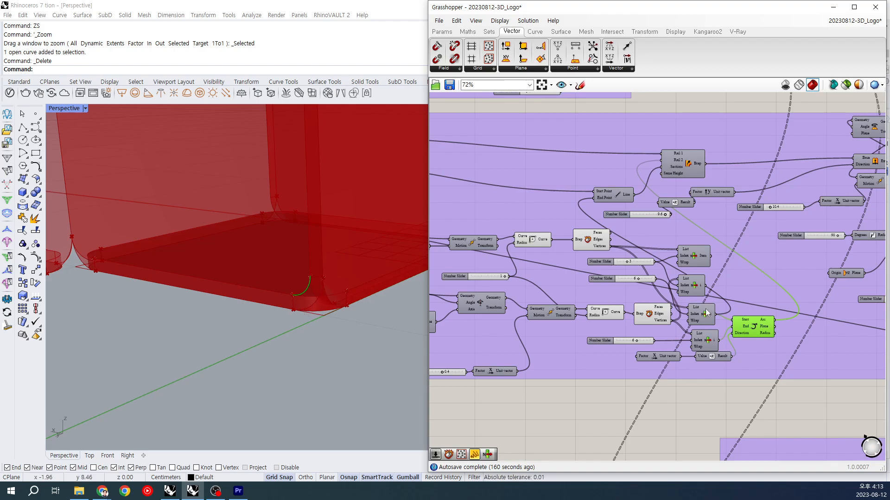
Step: Highlight the patch edge used as the sweep's first rail and the Line used as its section
scroll(547, 203, "down", 3)
right_click_drag(547, 202, 698, 238)
left_click(547, 200)
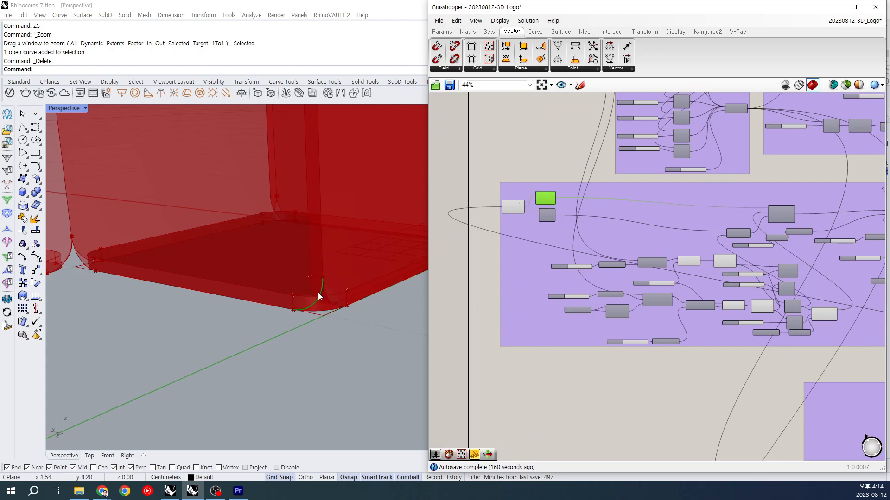
right_click_drag(786, 274, 754, 281)
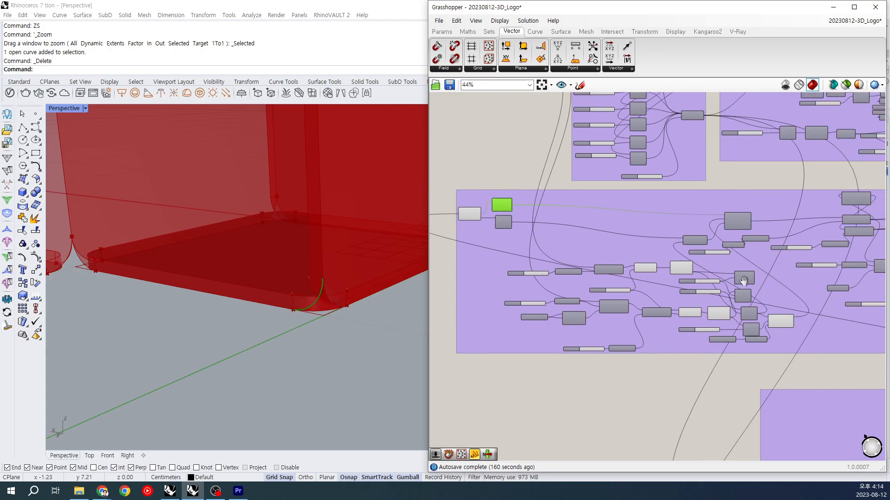
scroll(754, 281, "up", 5)
left_click(620, 222)
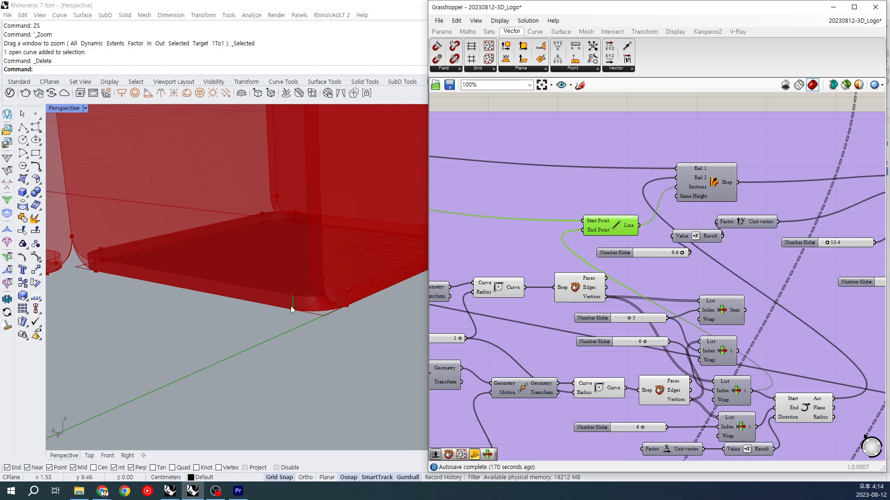
Step: Preview the Sweep2 surface built from the patch edge, arc and line, and view it at the cube's lower corner
left_click(719, 190)
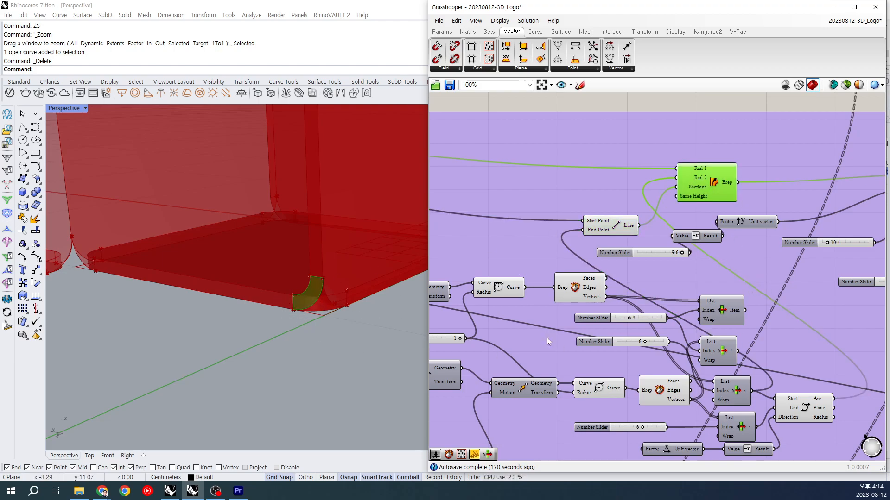
scroll(317, 311, "down", 3)
mouse_move(315, 309)
right_mouse_down()
mouse_move(336, 299)
mouse_move(359, 302)
mouse_move(302, 300)
right_mouse_up()
scroll(645, 312, "down", 3)
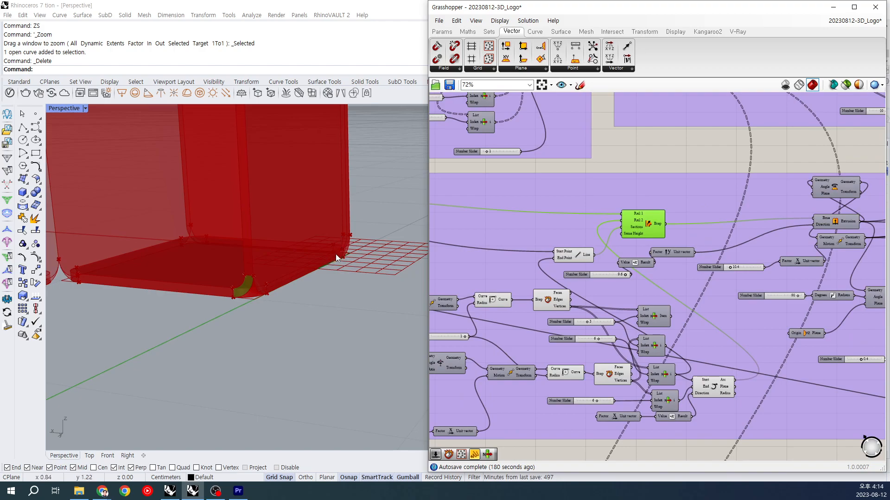
Step: Preview the Extrude component that extends the swept surface along the cube's lower edge, and inspect the strip up close
right_click_drag(727, 275, 576, 276)
left_click(684, 223)
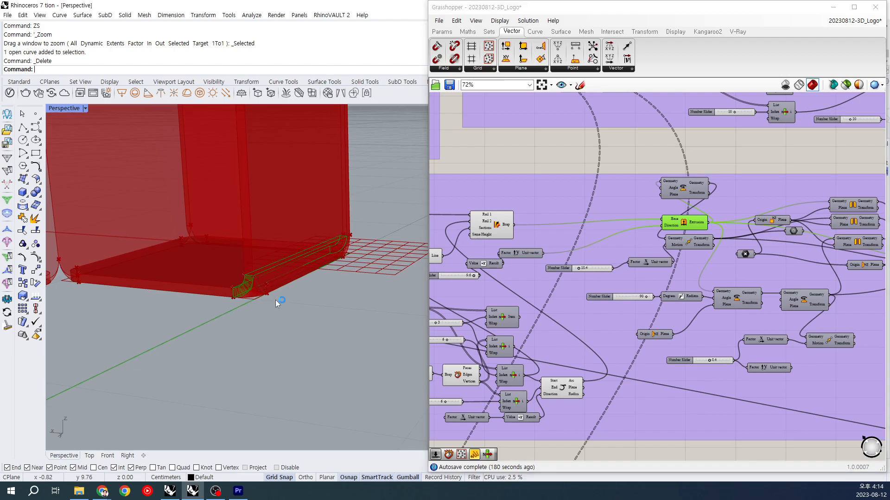
scroll(275, 300, "up", 2)
scroll(277, 310, "up", 2)
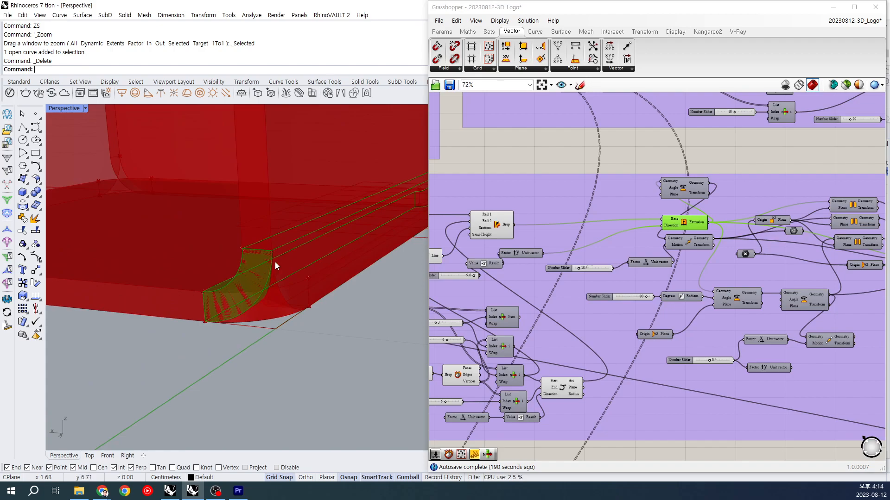
scroll(272, 279, "down", 3)
scroll(285, 288, "down", 1)
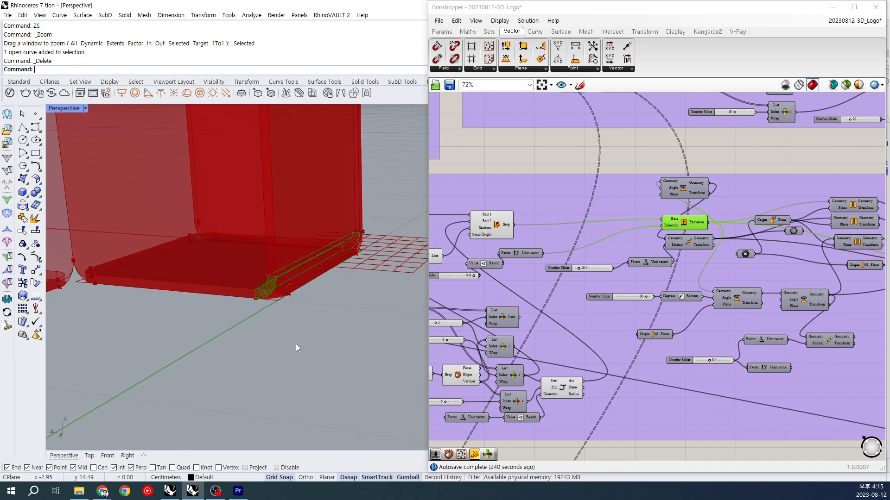
Step: Recheck the section Line, the horizontal square's Deconstruct Brep and the Arc feeding the Sweep2
right_click_drag(516, 258, 565, 250)
left_click(470, 248)
left_click(463, 295)
left_click(600, 379)
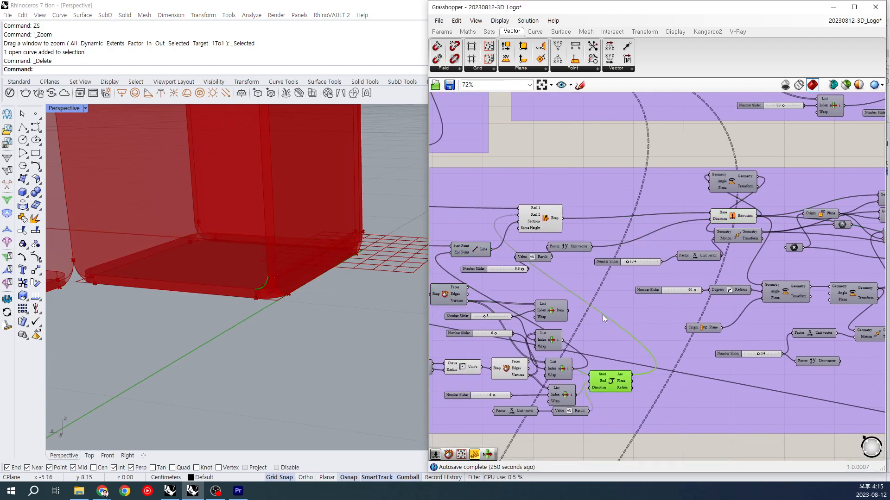
Step: Highlight the Extrude component's strip along the cube's lower edge, view it from farther out, and turn off its preview
left_click(552, 225)
left_click(462, 367)
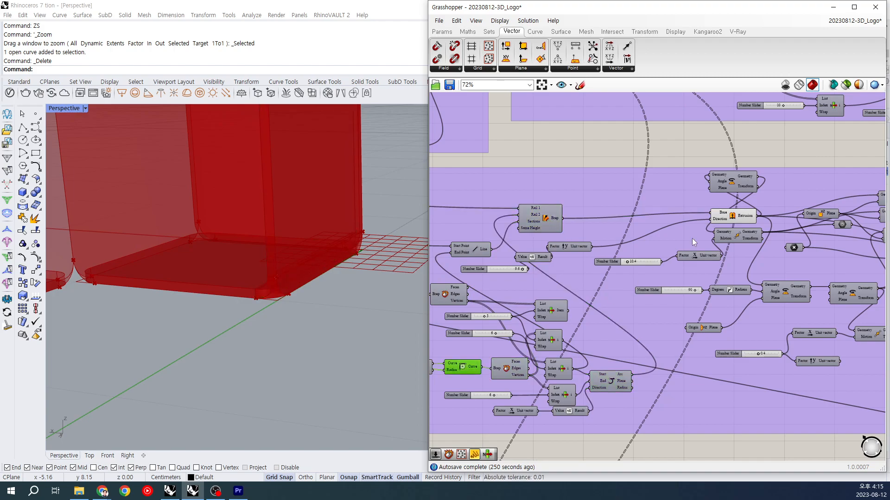
left_click(733, 216)
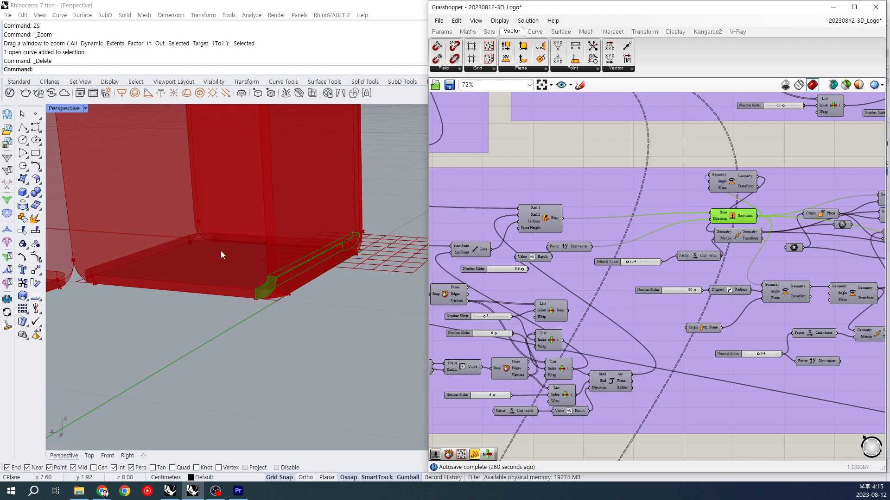
scroll(221, 251, "down", 2)
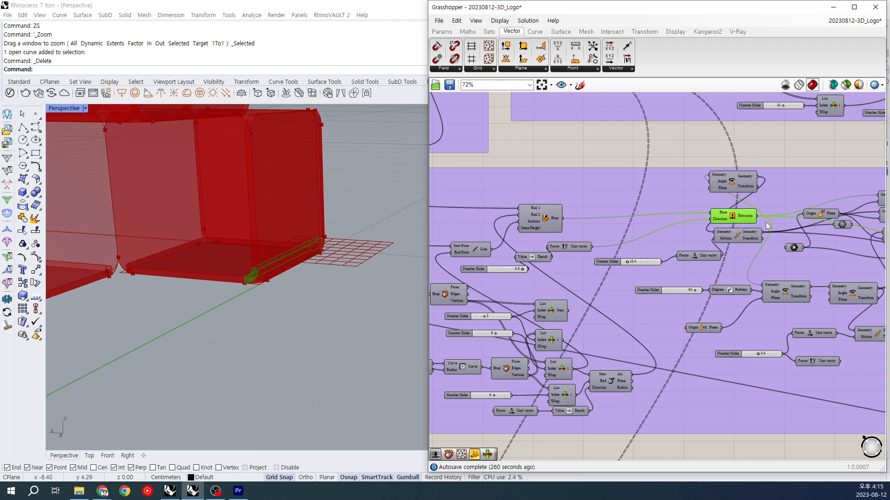
key("ctrl+q")
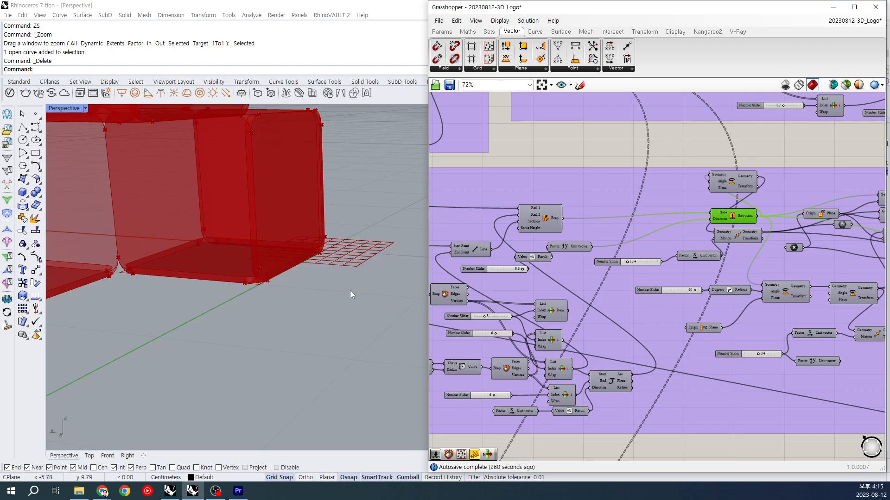
Step: Preview the Geometry container that collects the mirrored and rotated edge strips, and view it across all the cubes
right_click_drag(349, 291, 335, 293)
right_click_drag(665, 302, 514, 287)
scroll(332, 306, "down", 5)
right_click_drag(299, 237, 282, 246)
right_click_drag(769, 293, 737, 281)
right_click_drag(863, 281, 774, 271)
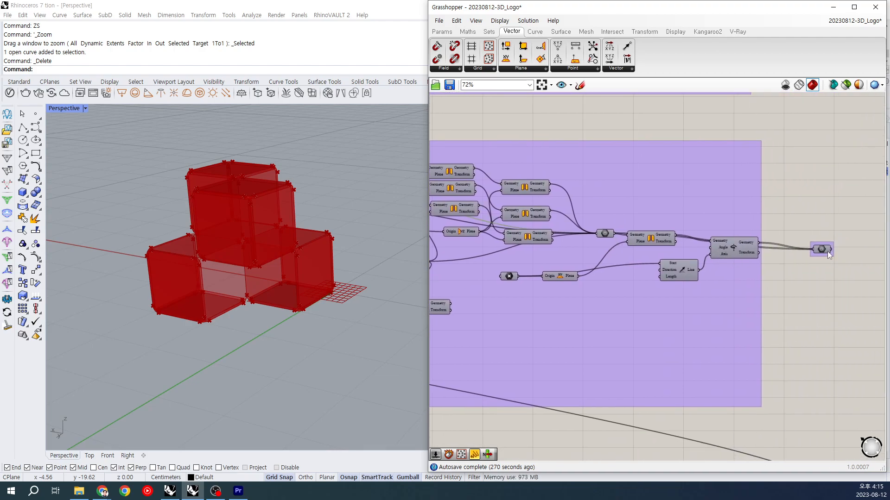
left_click(818, 249)
left_click(821, 250)
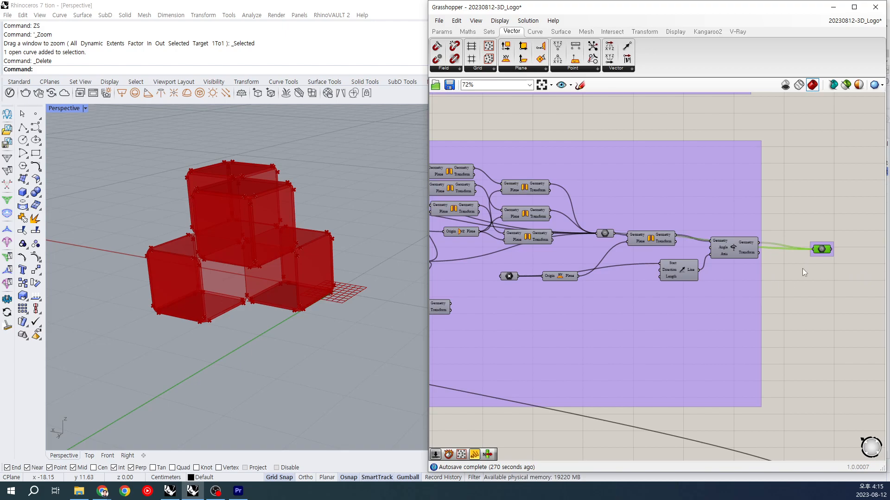
right_click_drag(230, 297, 241, 262)
scroll(293, 296, "down", 2)
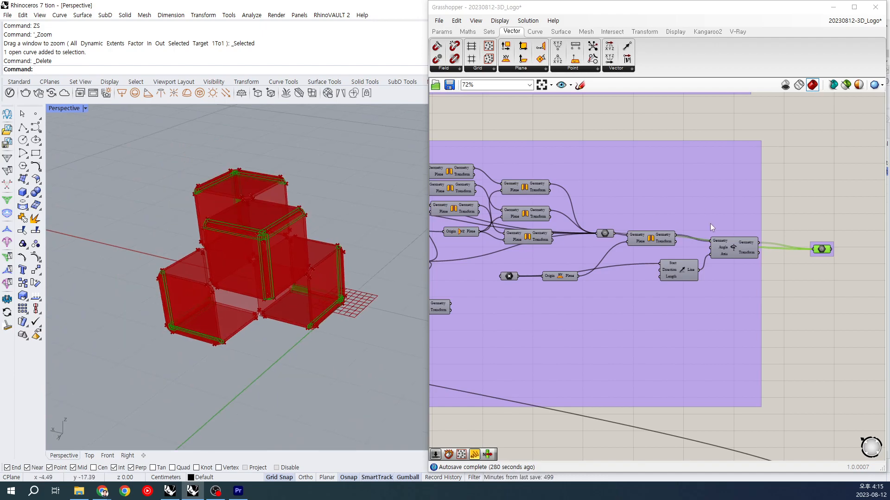
Step: Check the containers collecting the remaining strips and corner pieces, and inspect the corner where the cubes meet up close
scroll(710, 224, "down", 3)
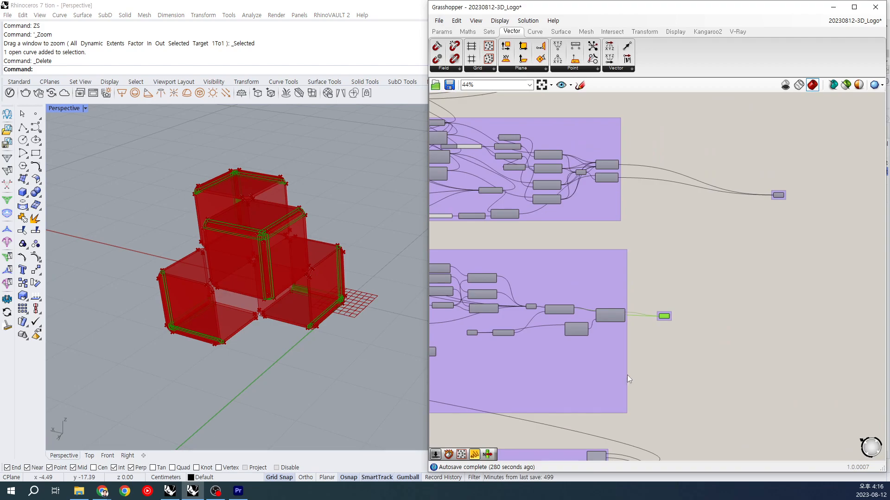
left_click_drag(768, 156, 804, 229)
left_click_drag(644, 285, 685, 342)
right_click_drag(289, 308, 339, 301)
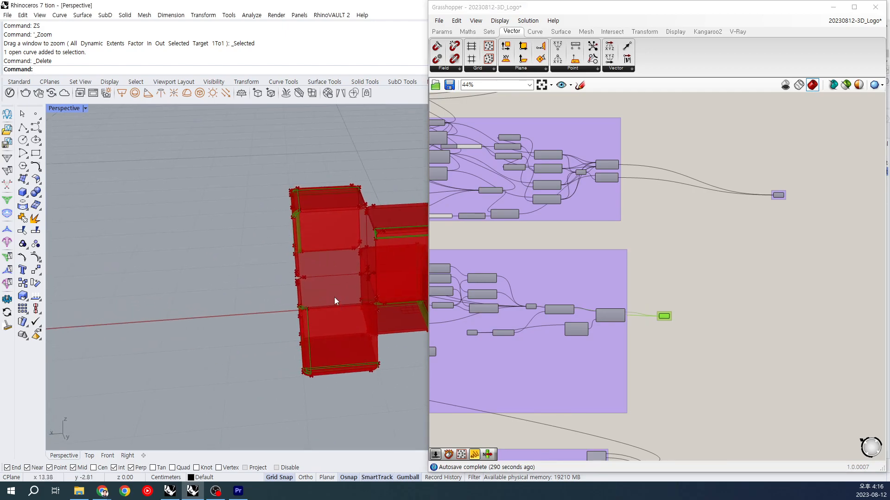
right_click_drag(686, 184, 678, 302)
left_click_drag(623, 156, 653, 230)
right_click_drag(292, 269, 231, 276)
scroll(213, 296, "up", 6)
scroll(213, 296, "up", 8)
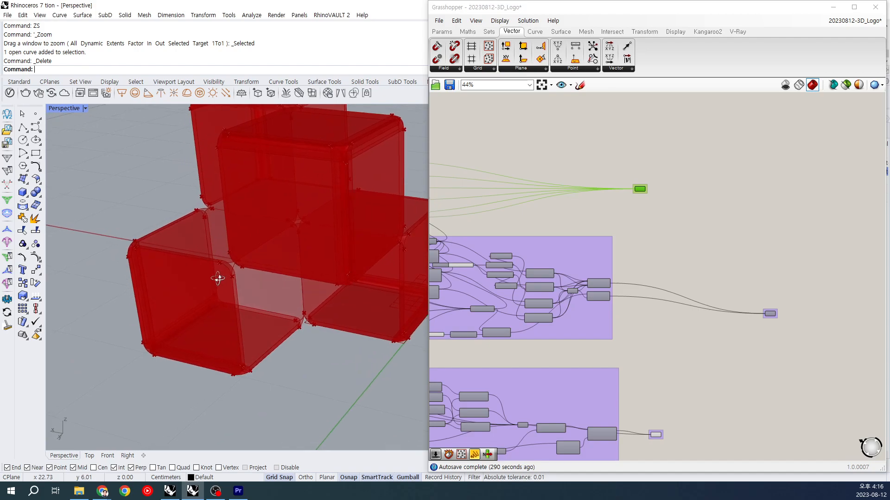
scroll(254, 235, "up", 3)
scroll(254, 235, "down", 3)
right_click_drag(286, 243, 301, 234)
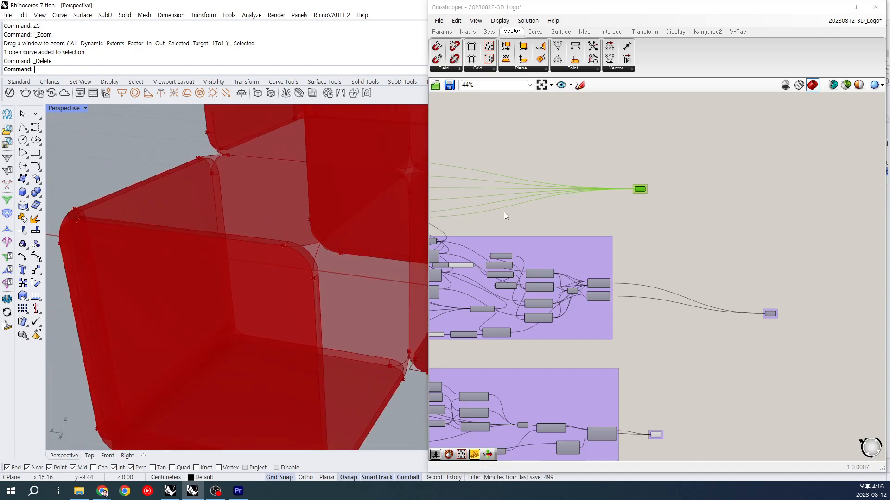
Step: Highlight the mirrored box's Deconstruct Brep in the definition's upper group and inspect its faces around the shared cube corner
right_click_drag(504, 213, 700, 220)
right_click_drag(483, 197, 665, 241)
scroll(664, 241, "up", 2)
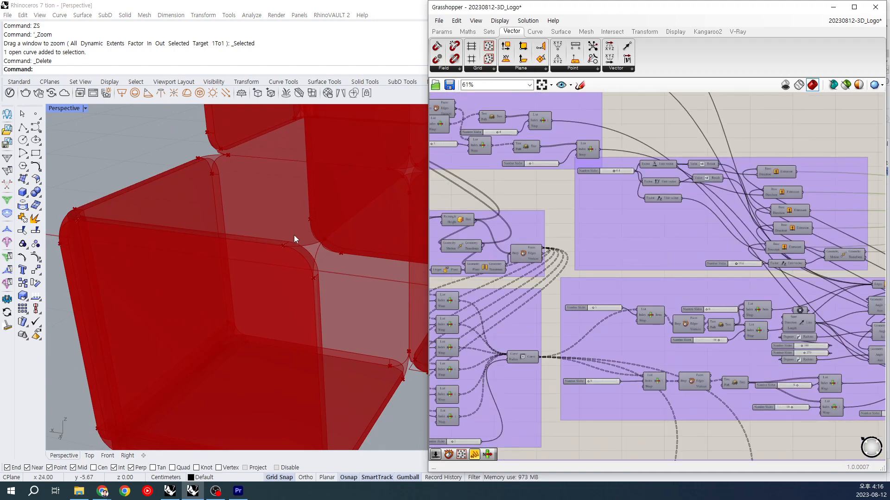
right_click_drag(618, 182, 666, 244)
right_click_drag(531, 255, 677, 299)
right_click_drag(599, 278, 711, 312)
left_click(600, 172)
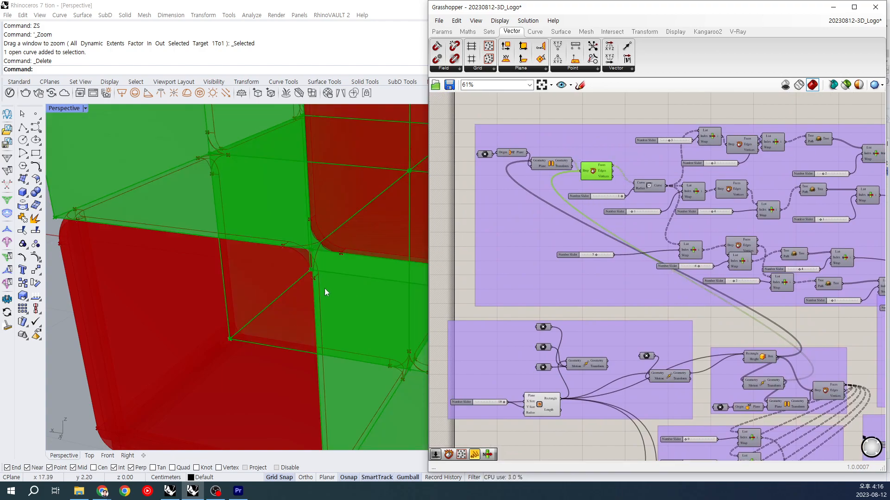
scroll(330, 281, "down", 5)
scroll(318, 227, "up", 3)
scroll(318, 224, "down", 2)
scroll(320, 156, "up", 1)
scroll(310, 222, "up", 2)
scroll(325, 234, "up", 2)
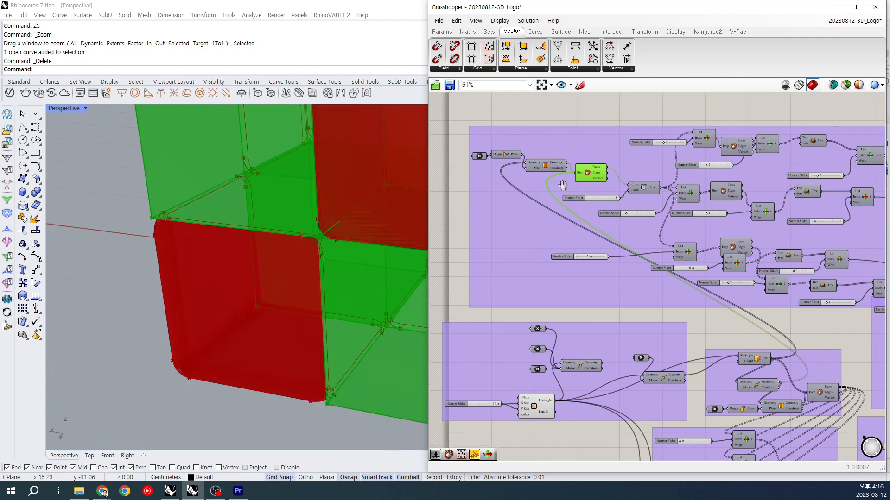
Step: Highlight the Fillet component that rounds the mirrored box's face outlines and inspect the curves at the shared corner
right_click_drag(653, 187, 602, 201)
left_click(602, 201)
scroll(327, 239, "up", 2)
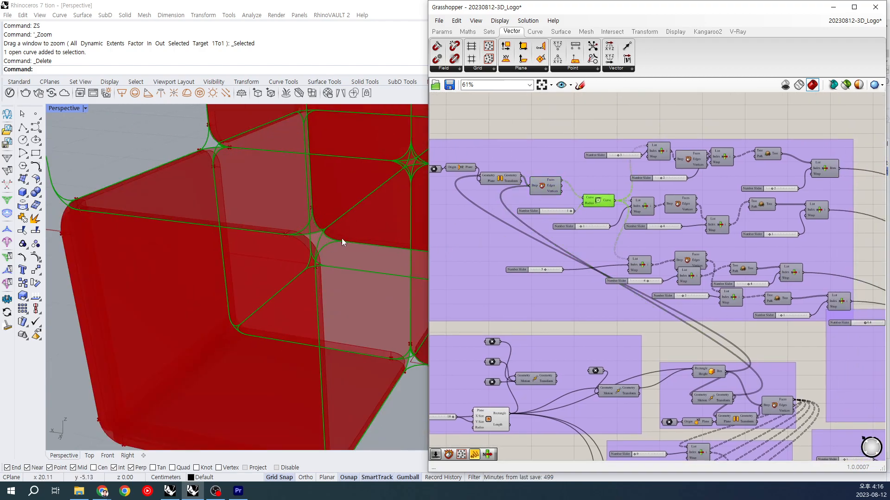
Step: Preview the Deconstruct Brep components of the filleted faces beside the shared corner, and turn their previews off again
left_click(669, 214)
left_click(683, 206)
key("ctrl+q")
right_click_drag(714, 222, 664, 210)
left_click(643, 148)
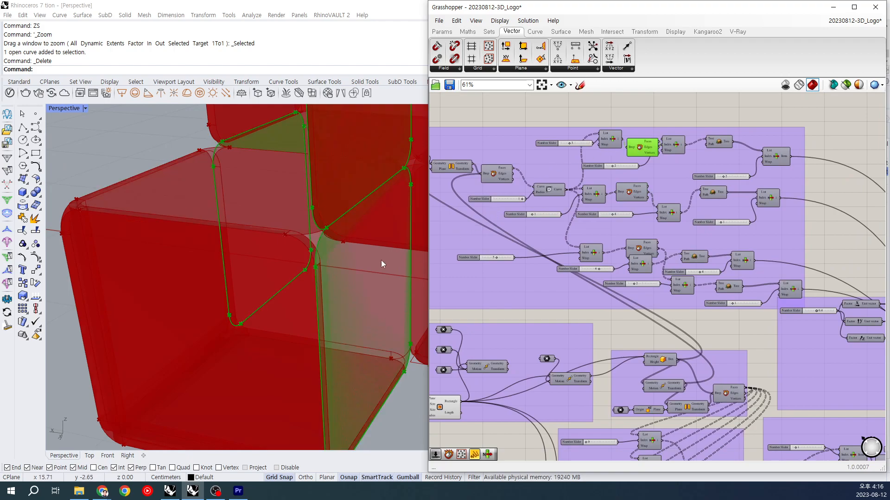
key("ctrl+q")
right_click_drag(646, 218, 614, 219)
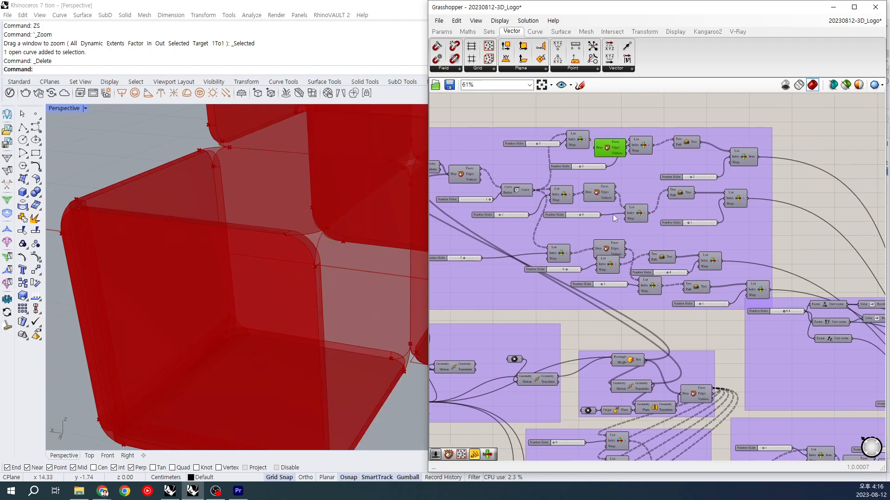
Step: Preview the List Item edges picked from the first two filleted faces and inspect their arcs at the shared corner
right_click_drag(734, 200, 662, 196)
left_click(661, 197)
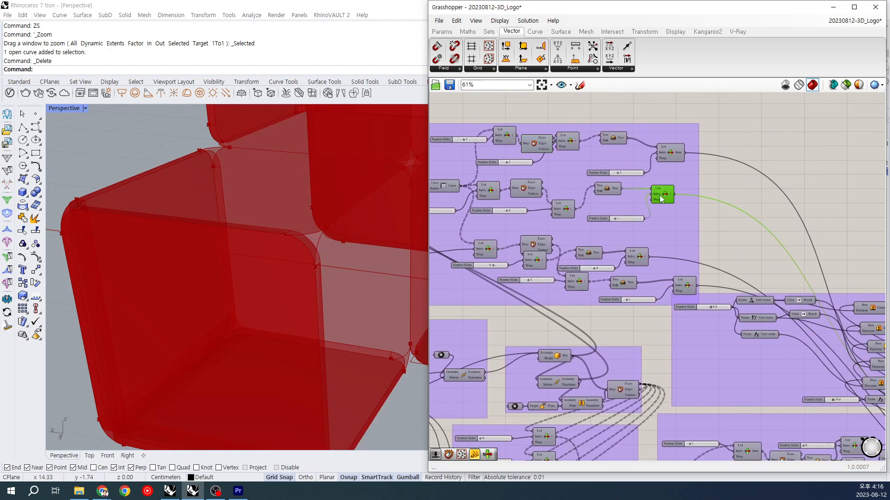
scroll(329, 268, "down", 8)
right_click_drag(328, 268, 332, 247)
scroll(332, 257, "up", 2)
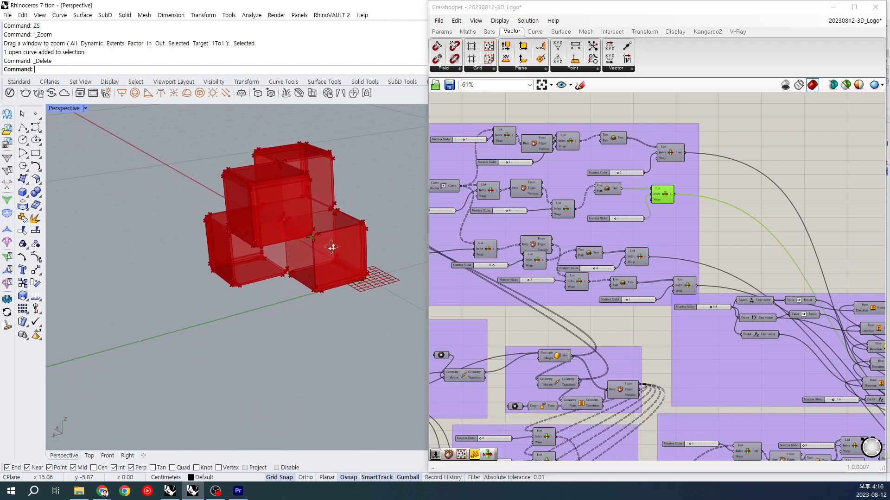
scroll(294, 230, "up", 5)
left_click(671, 153)
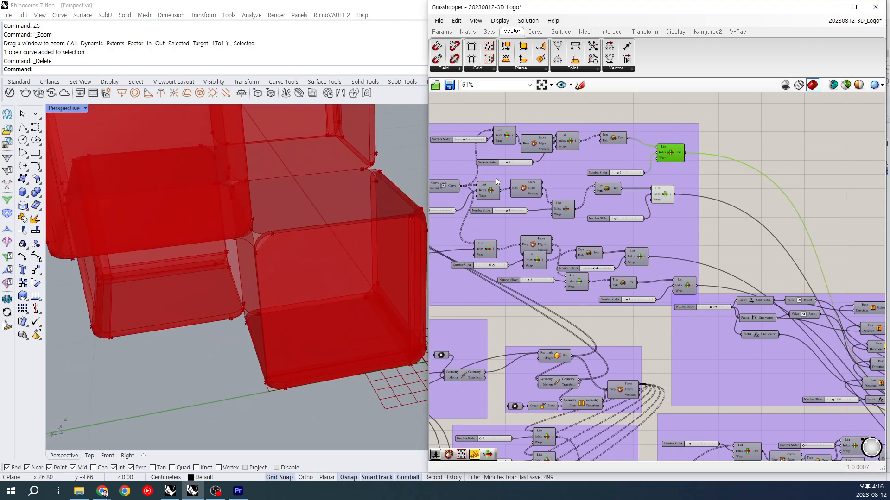
scroll(265, 227, "up", 5)
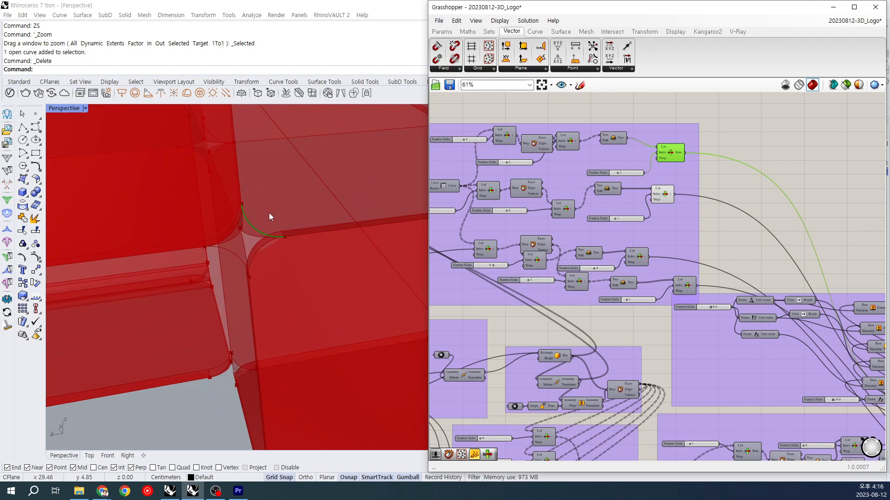
Step: Turn off the previews of the two List Item corner arcs
left_click(668, 199)
key("ctrl+q")
left_click(665, 149)
key("ctrl+q")
Step: Preview the Edge Surface patch built from the corner arcs, inspect it up close, and turn off its preview
right_click_drag(746, 206, 597, 84)
right_click_drag(847, 302, 718, 234)
left_click(718, 234)
scroll(260, 268, "down", 5)
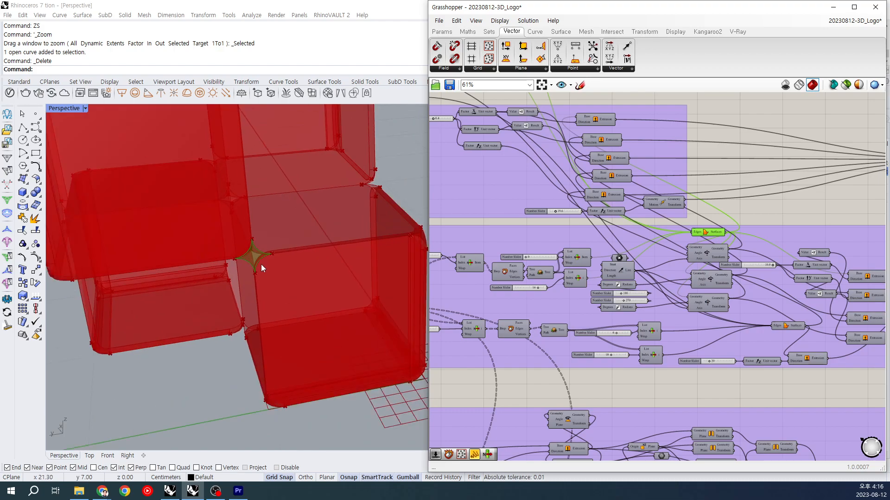
scroll(252, 251, "up", 3)
right_click_drag(237, 244, 248, 244)
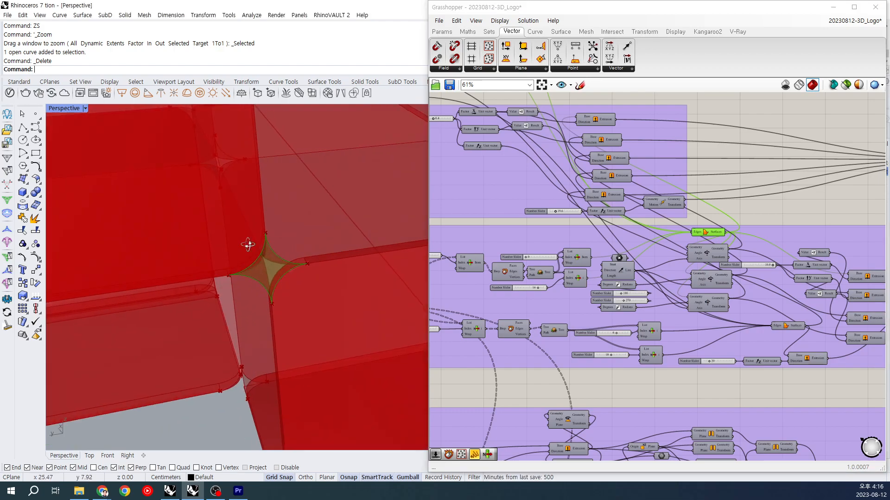
left_click_drag(718, 237, 715, 237)
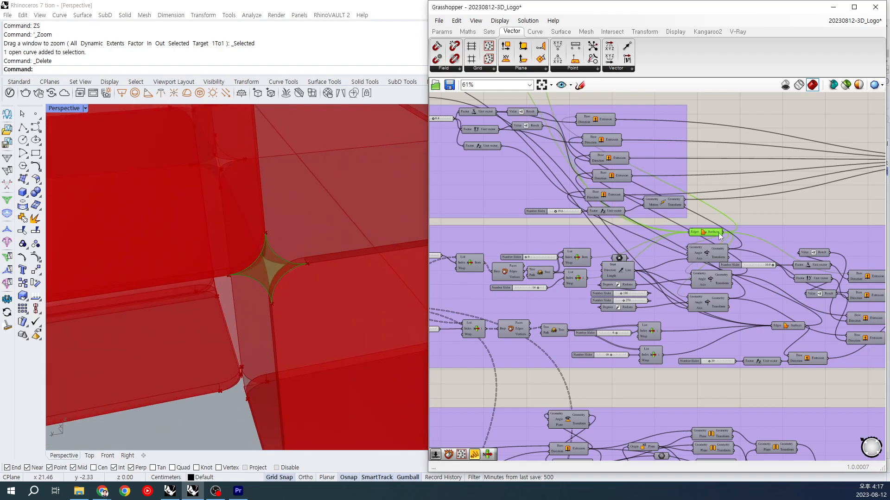
key("ctrl+q")
Step: Preview the container collecting the extruded strips along the inner edges and view them between the cubes from several angles
right_click_drag(795, 211, 788, 211)
scroll(367, 227, "down", 6)
right_click_drag(367, 227, 316, 243)
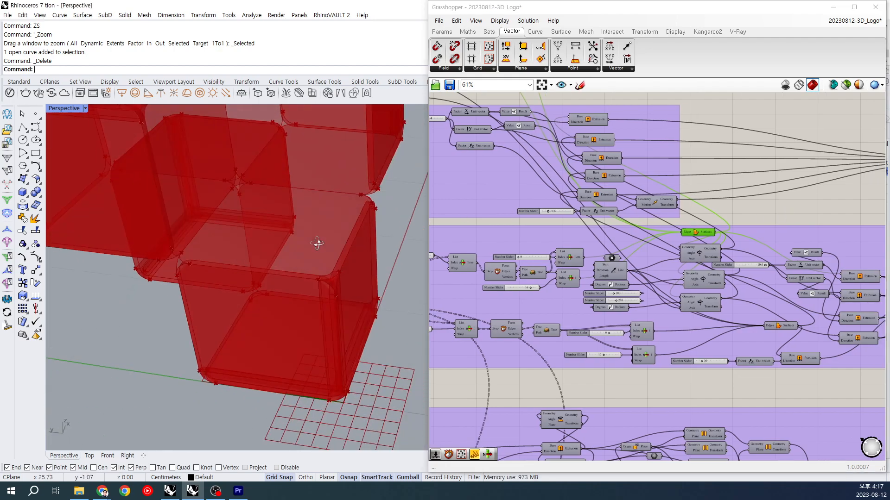
right_click_drag(789, 236, 686, 225)
scroll(658, 251, "down", 2)
left_click_drag(714, 137, 760, 204)
left_click_drag(818, 268, 864, 315)
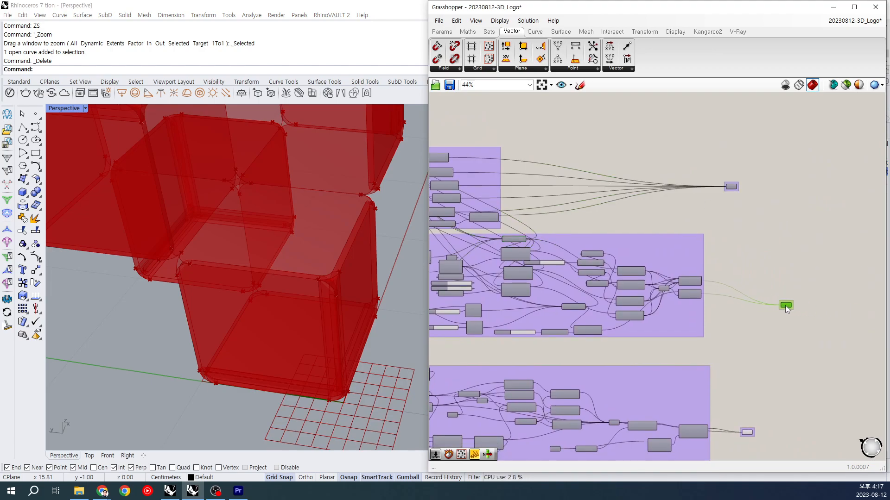
left_click_drag(760, 299, 745, 294)
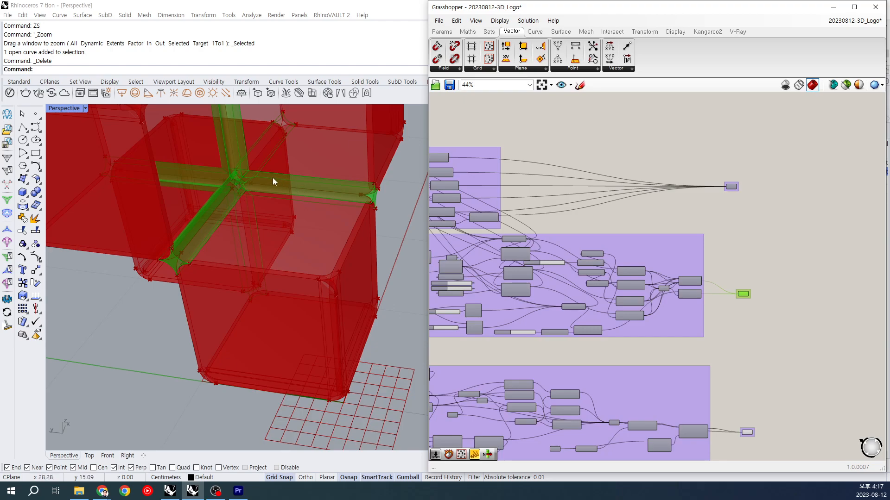
right_click_drag(296, 167, 318, 193, "shift")
scroll(318, 193, "down", 2)
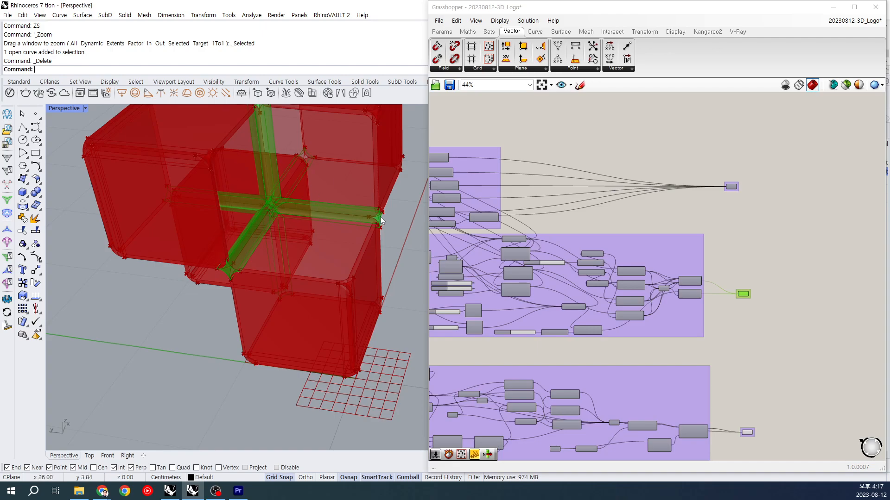
right_click_drag(294, 202, 290, 222)
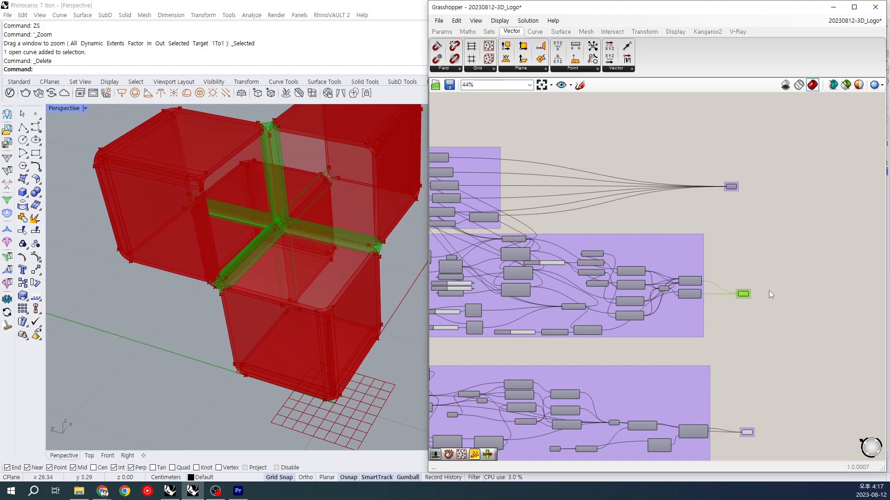
Step: Preview the container collecting the extruded corner pieces and inspect them where the inner edges end between the cubes
left_click_drag(710, 156, 766, 209)
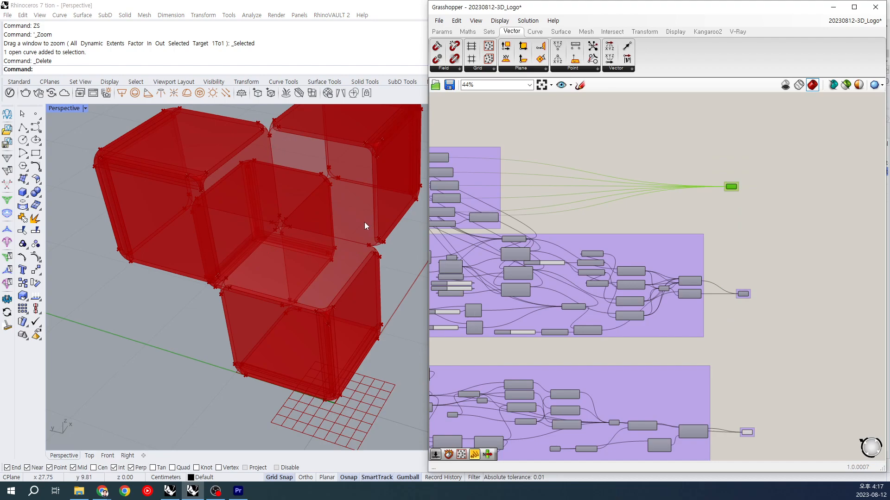
scroll(210, 289, "up", 3)
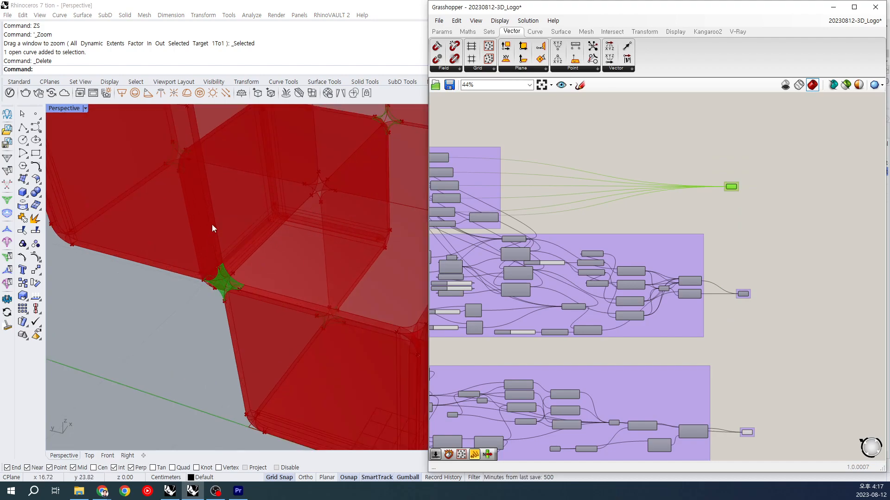
scroll(213, 217, "down", 3)
scroll(387, 215, "down", 2)
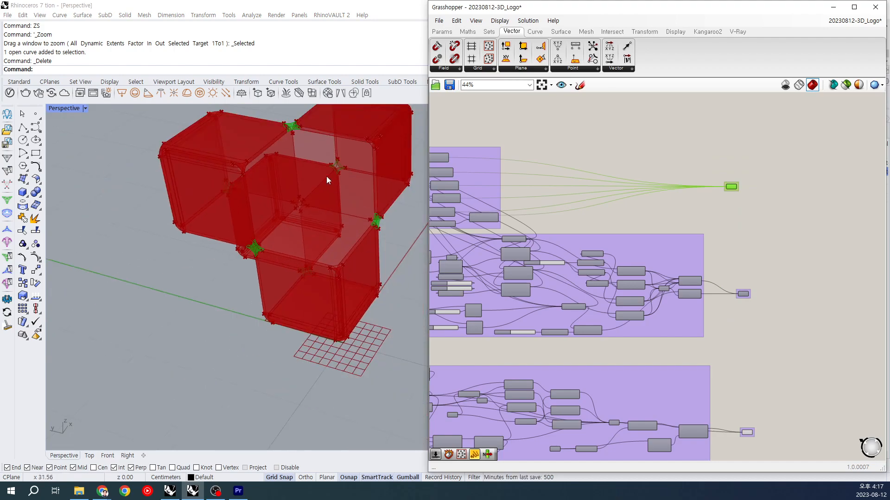
right_click_drag(376, 269, 359, 288)
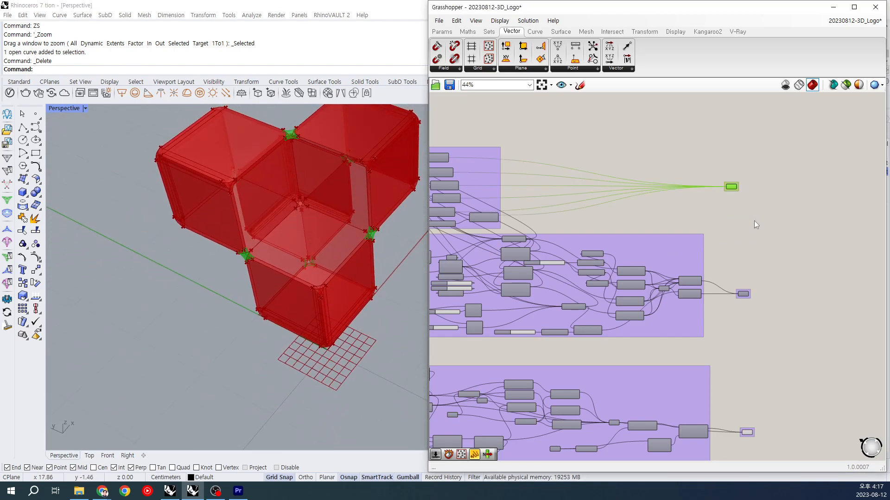
Step: Hide the edge-strip and corner-piece containers, highlight the container collecting the outer cube faces, and clear the selection
right_click_drag(755, 271, 714, 193)
left_click_drag(688, 343, 736, 394)
right_click_drag(732, 376, 693, 226)
left_click_drag(721, 253, 808, 384)
right_click_drag(735, 377, 716, 226)
right_click_drag(663, 297, 656, 191)
left_click_drag(637, 264, 666, 352)
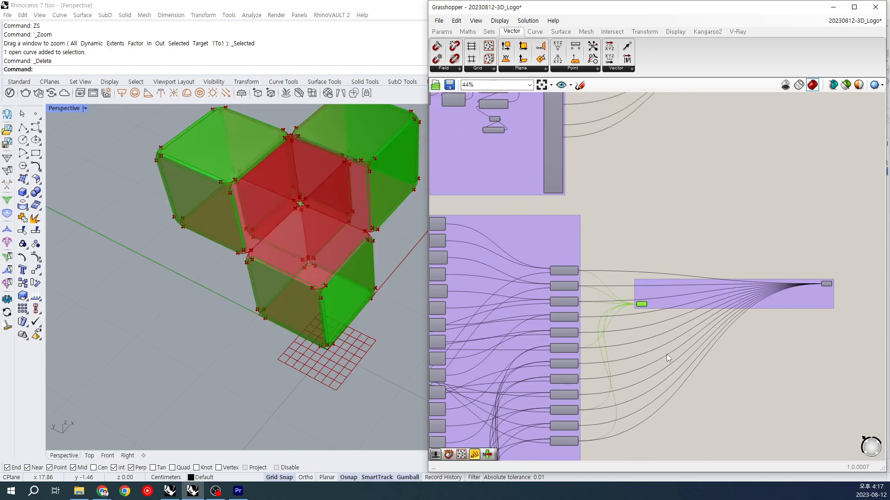
left_click(626, 281)
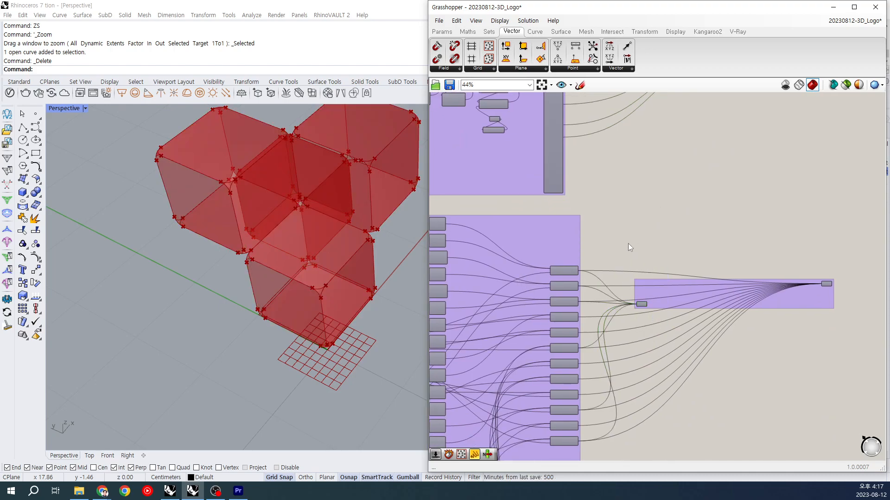
Step: Highlight the containers collecting the cube faces and view the stacked cubes from a different angle
scroll(627, 244, "down", 3)
right_click_drag(545, 227, 675, 260)
left_click(570, 254)
scroll(719, 313, "down", 2)
right_click_drag(721, 313, 566, 243)
left_click(719, 298)
right_click_drag(397, 207, 398, 164)
right_click_drag(287, 270, 368, 245)
right_click_drag(644, 146, 644, 314)
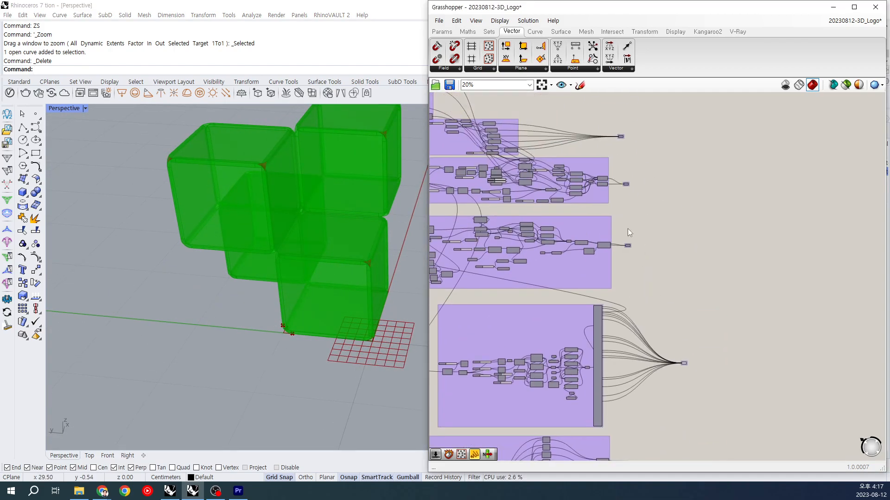
scroll(619, 216, "up", 3)
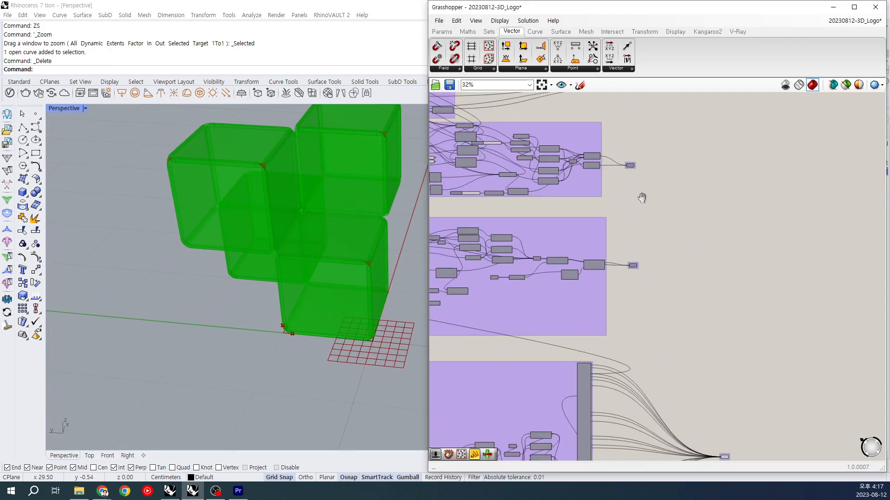
Step: Highlight the container of corner pieces and move the inner-edge strip container farther away from its group
left_click(622, 177)
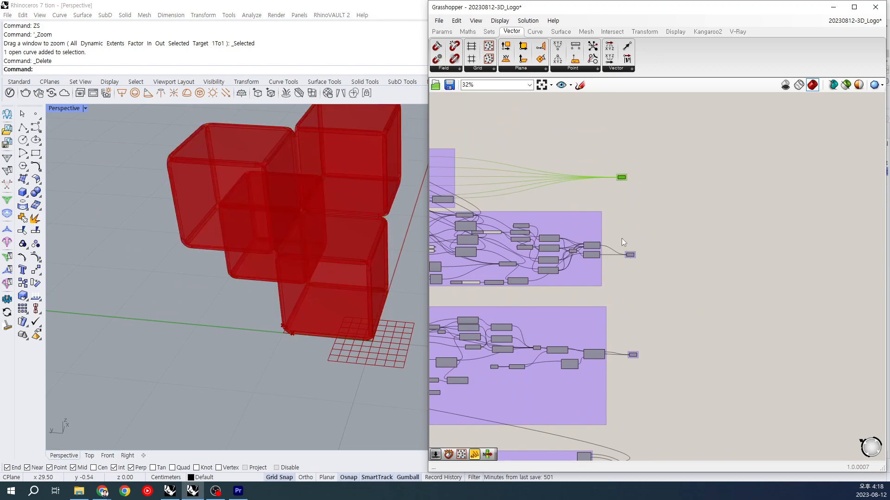
left_click(630, 254)
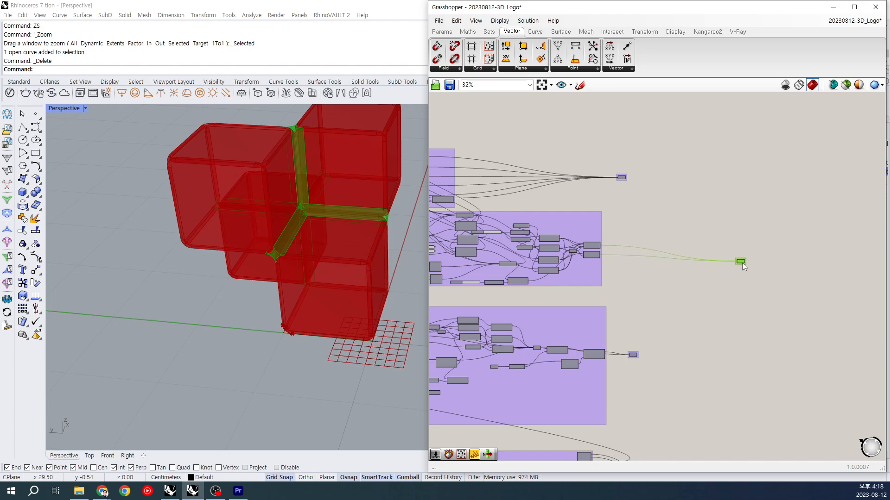
left_click(661, 329)
Step: Highlight the corner-piece, outer-edge strip and outer-face containers in turn to check which cube parts each one holds
right_click_drag(258, 228, 226, 233)
right_click_drag(357, 299, 351, 292)
scroll(594, 333, "down", 2)
right_click_drag(645, 330, 637, 232)
left_click_drag(613, 132, 615, 134)
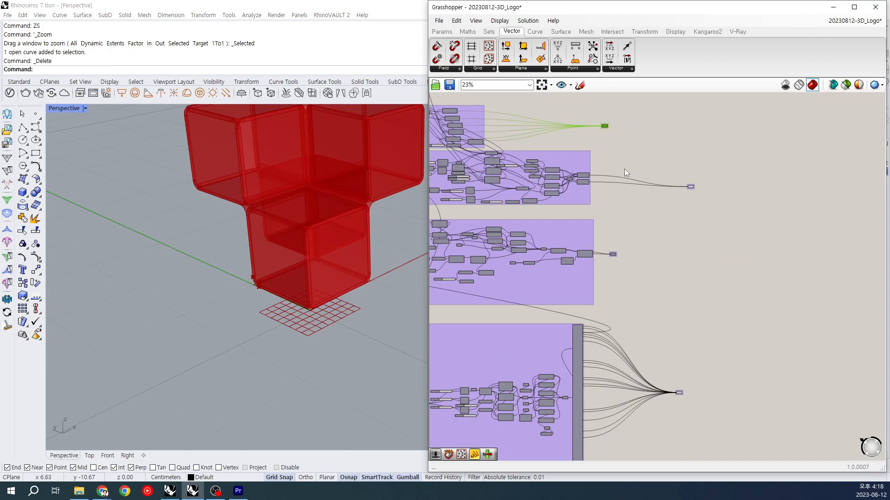
left_click_drag(608, 234, 639, 277)
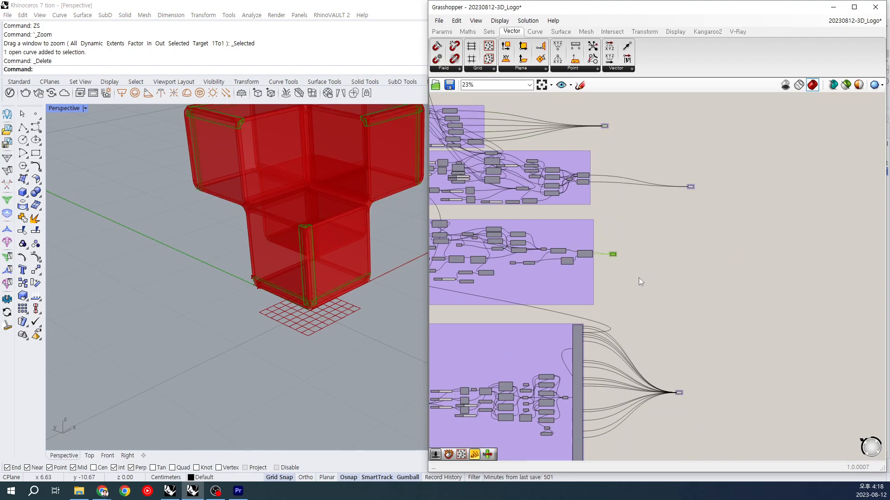
right_click_drag(629, 308, 632, 243)
right_click_drag(632, 342, 622, 248)
left_click_drag(606, 341, 636, 398)
scroll(638, 296, "down", 2)
right_click_drag(637, 275, 637, 342)
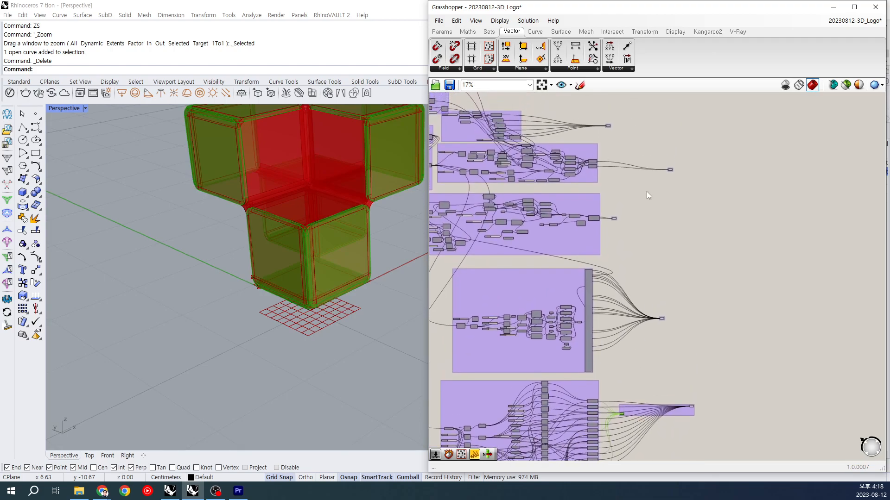
Step: Bake the container holding the corner pieces where the inner edges end between the cubes
right_click_drag(649, 200, 653, 279)
left_click_drag(608, 196, 621, 212)
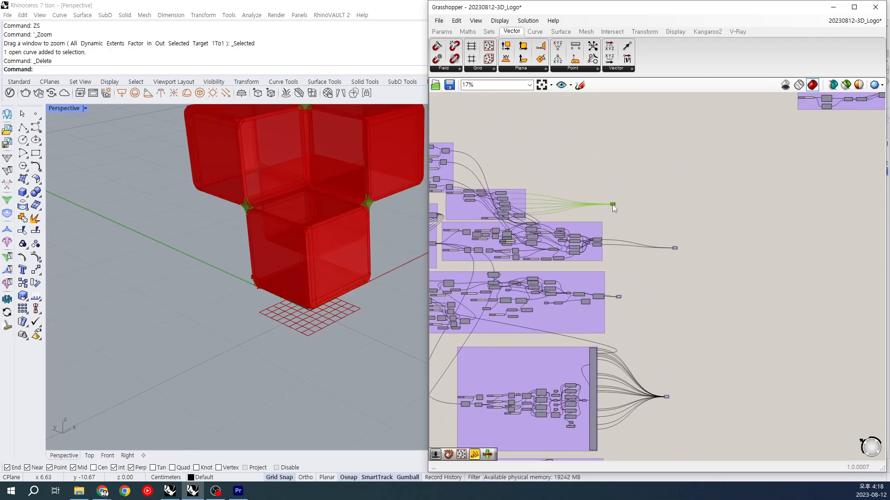
right_click(612, 205)
left_click(652, 241)
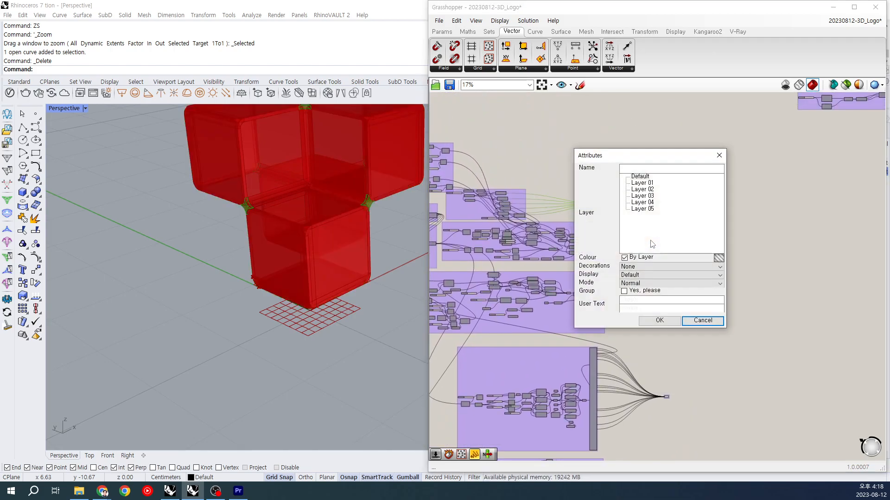
left_click(641, 177)
left_click(660, 321)
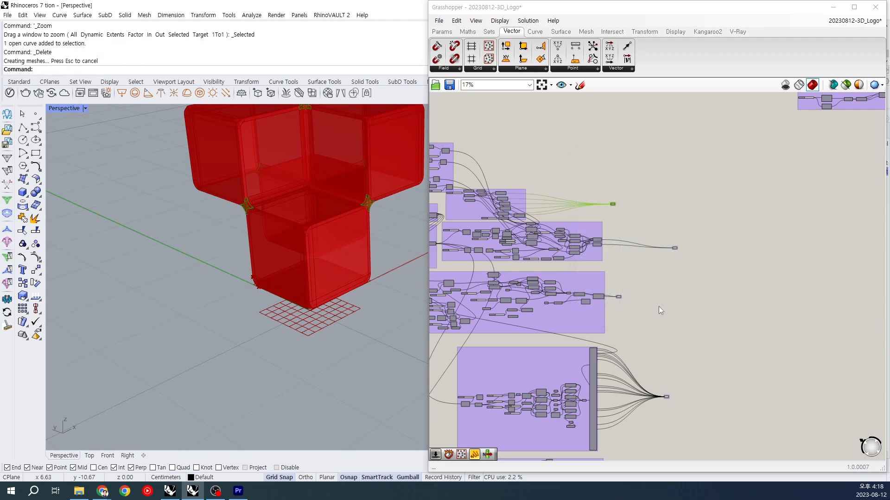
Step: Bake the container holding the strips along the cubes' outer edges to Layer 01
scroll(618, 297, "up", 2)
left_click(620, 297)
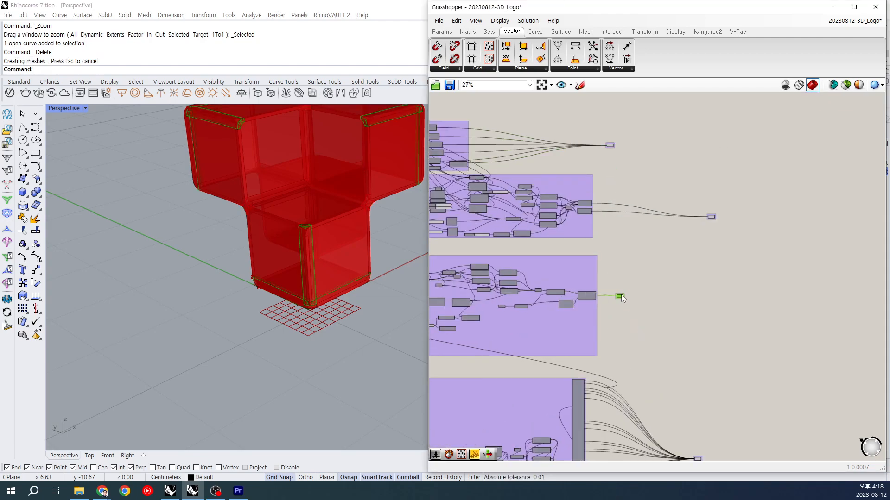
right_click(621, 294)
left_click(619, 296)
right_click(619, 296)
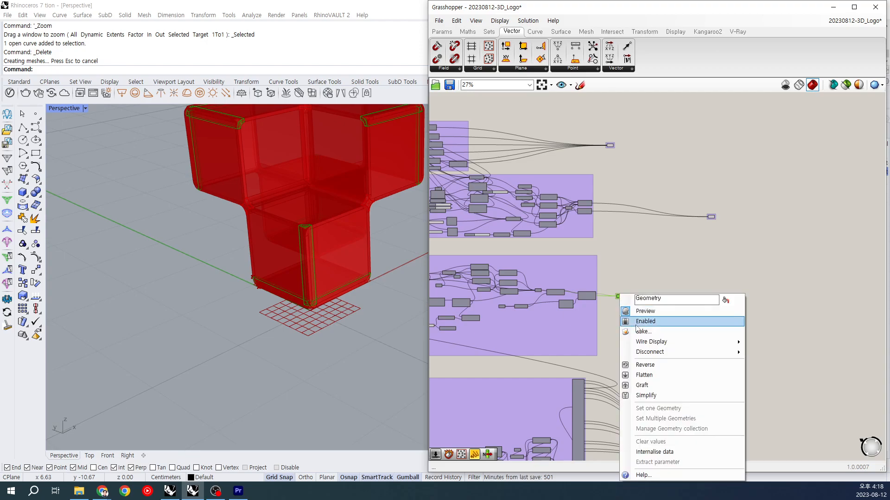
left_click(639, 330)
left_click(630, 276)
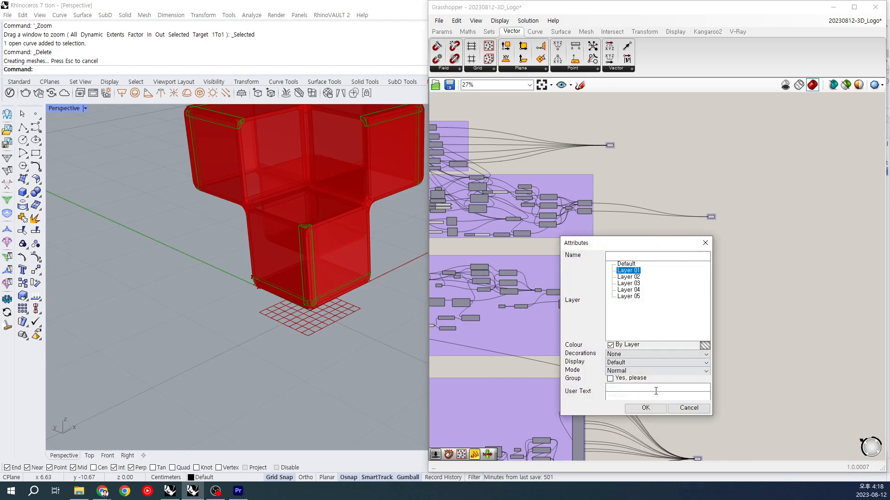
left_click(645, 408)
Step: Bake the container collecting the outer cube faces to Layer 01
right_click_drag(659, 396, 642, 260)
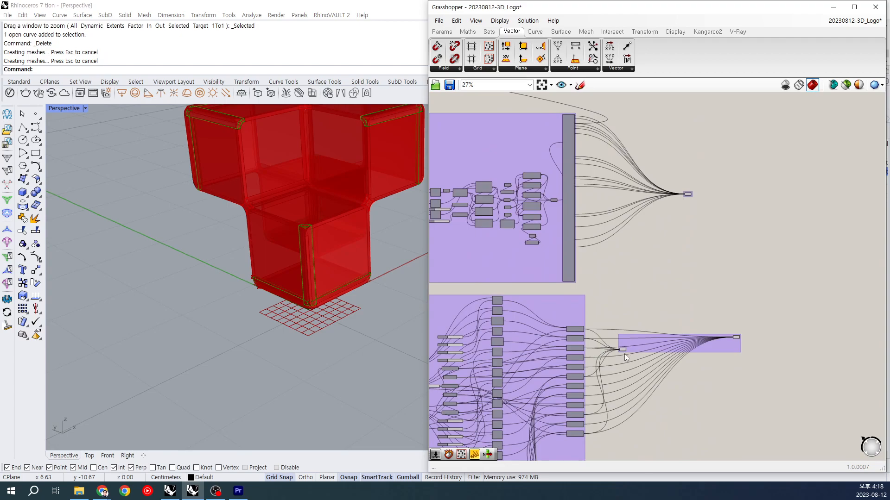
left_click(622, 350)
right_click(622, 349)
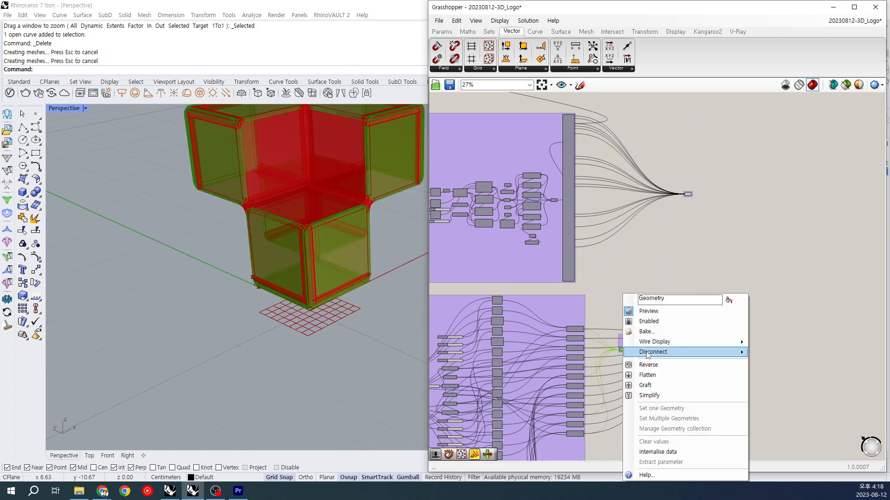
left_click(639, 324)
left_click(645, 274)
left_click(663, 410)
Step: Bake the container holding the strips along the inner edges between the cubes to Layer 02
right_click_drag(701, 98, 668, 459)
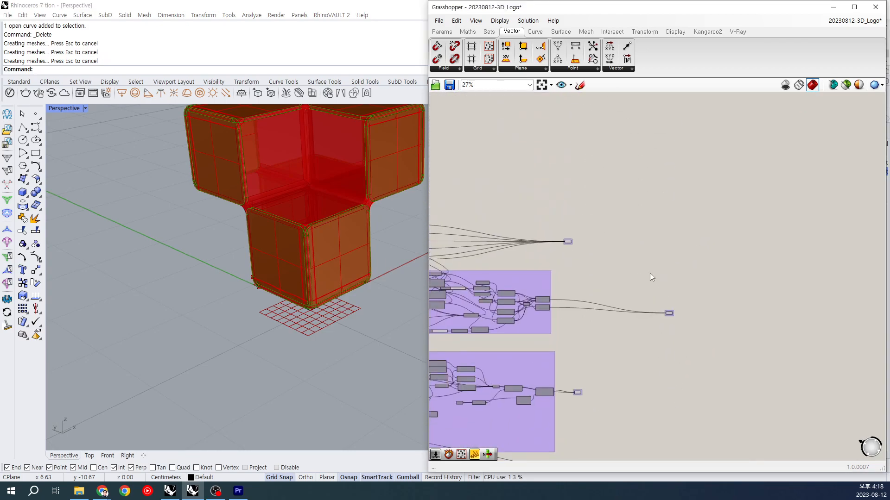
left_click_drag(652, 275, 677, 327)
right_click(671, 314)
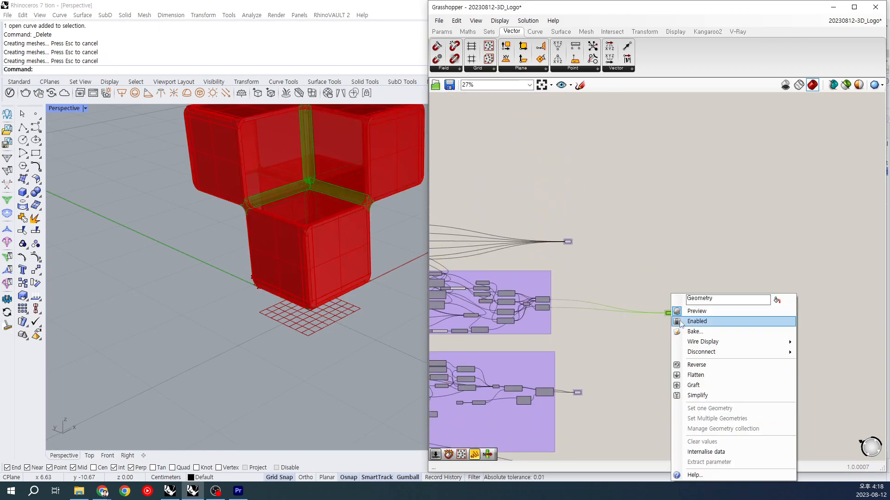
left_click(684, 328)
left_click(688, 278)
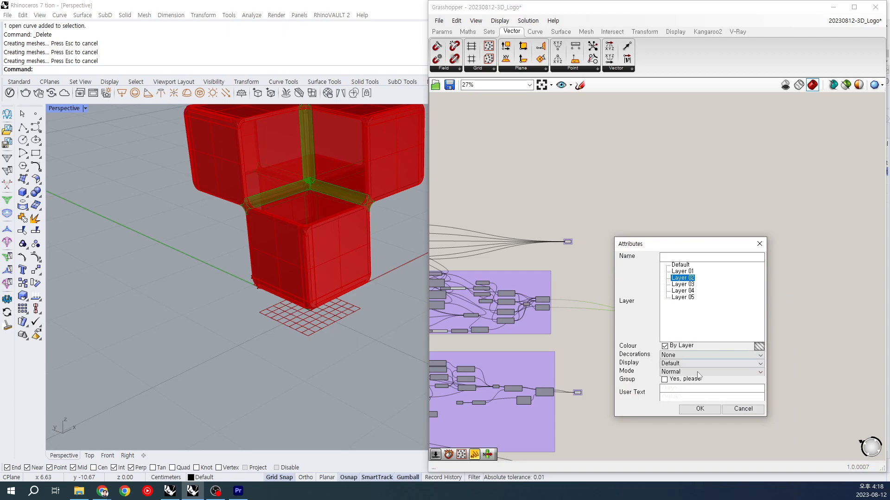
left_click(700, 409)
Step: Bake the container holding the outer corner patches of the cubes to Layer 02
right_click_drag(678, 406, 653, 261)
left_click_drag(610, 371, 640, 432)
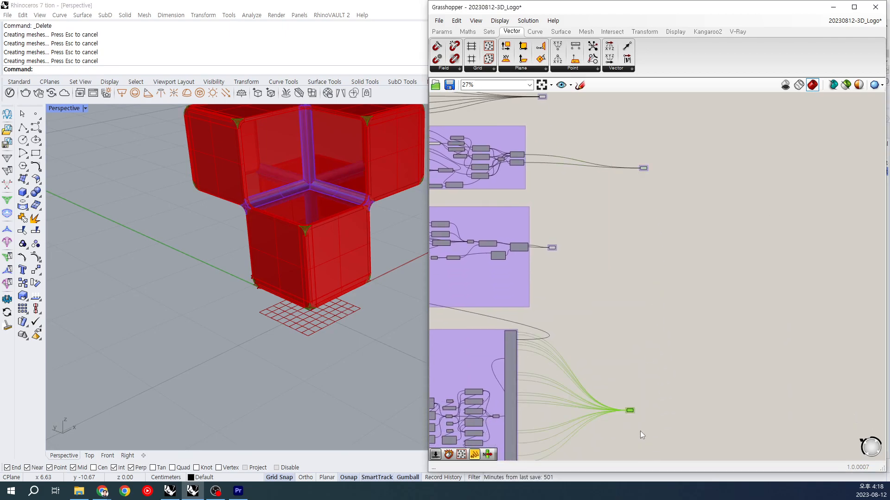
right_click(630, 411)
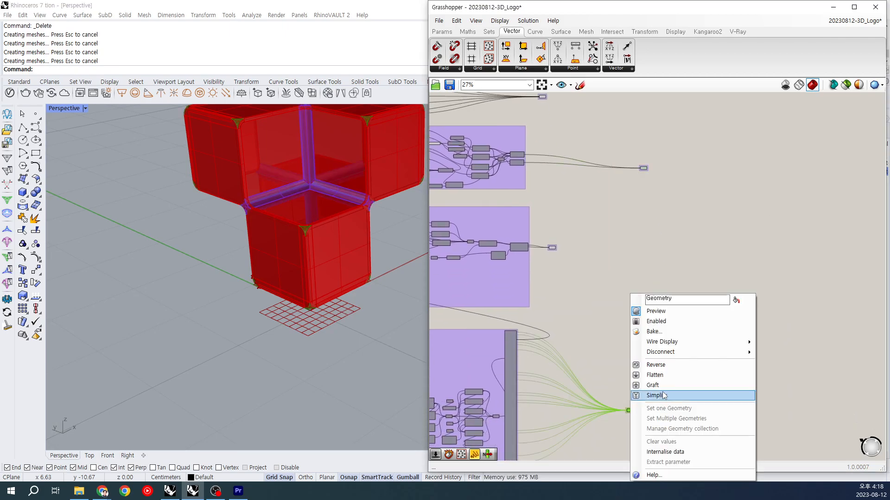
left_click(670, 332)
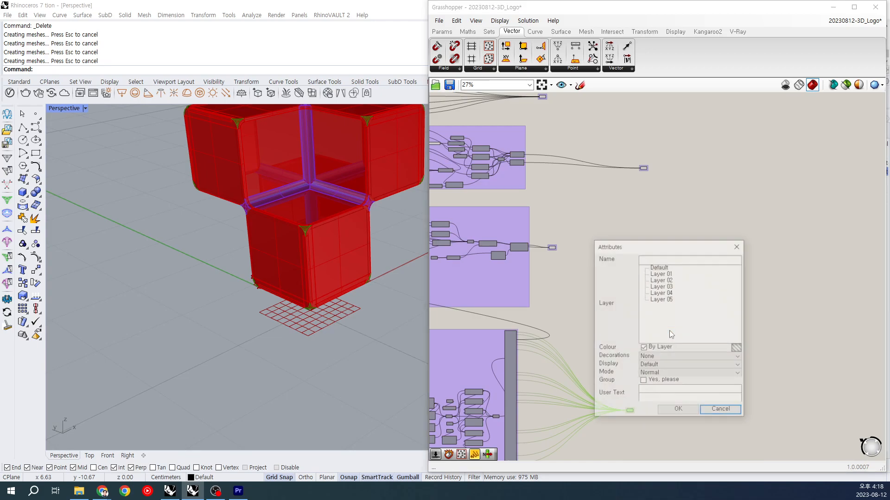
left_click(666, 281)
left_click(678, 411)
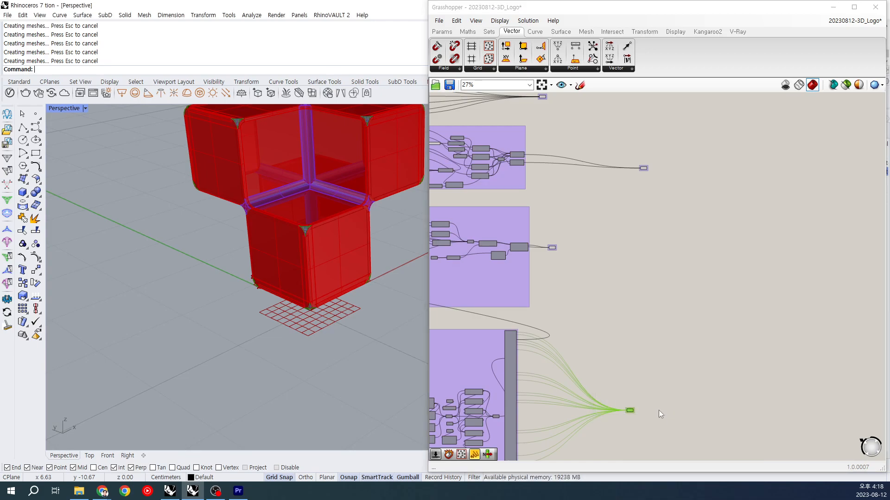
Step: Bake the container collecting the full set of cube faces to Layer 02 and clear the component selection
right_click_drag(658, 418, 638, 321)
right_click(667, 369)
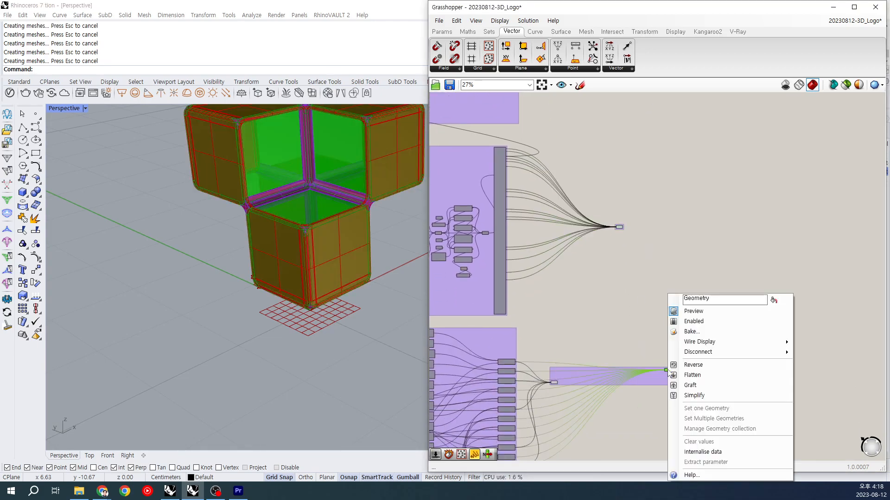
left_click(676, 332)
left_click(689, 286)
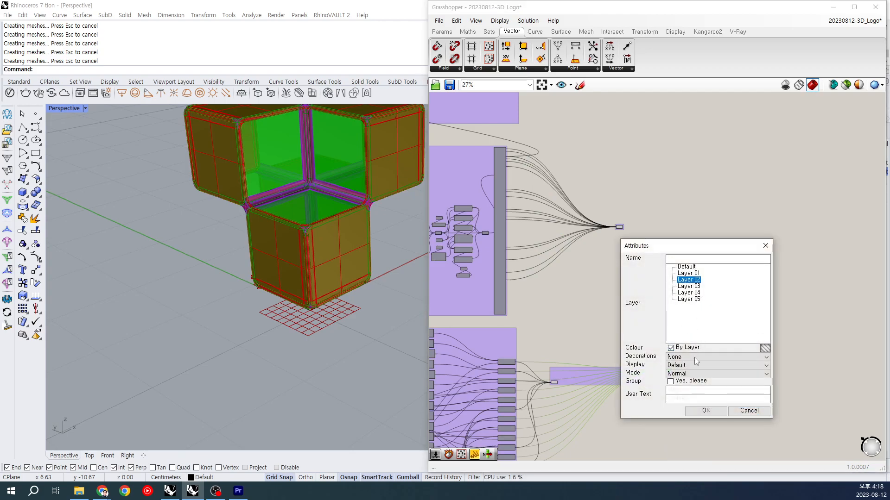
left_click(705, 411)
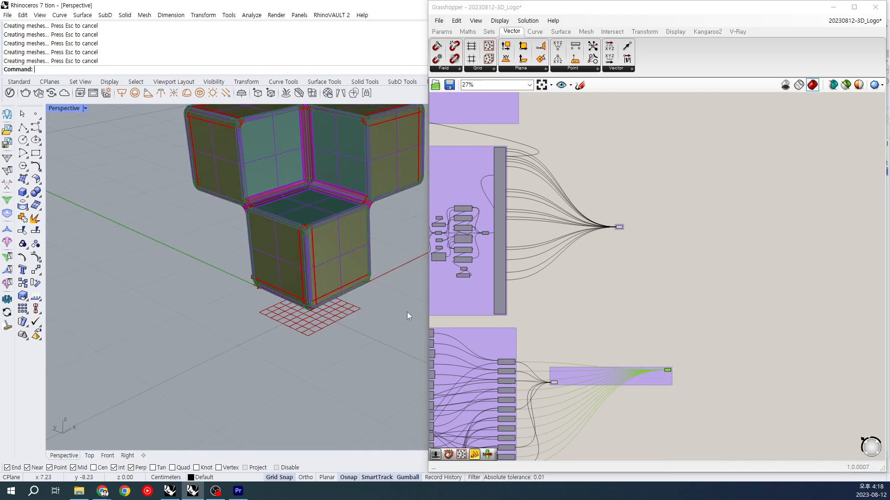
left_click(639, 298)
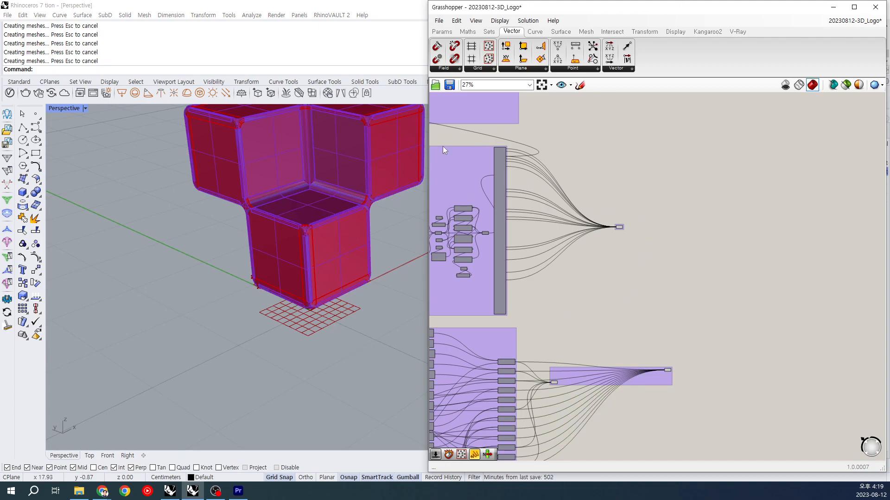
Step: Bake the container holding the outer corner patches again, this time to Layer 01
left_click_drag(586, 196, 643, 281)
left_click(666, 277)
scroll(665, 277, "down", 2)
right_click_drag(657, 252, 647, 329)
scroll(648, 307, "up", 2)
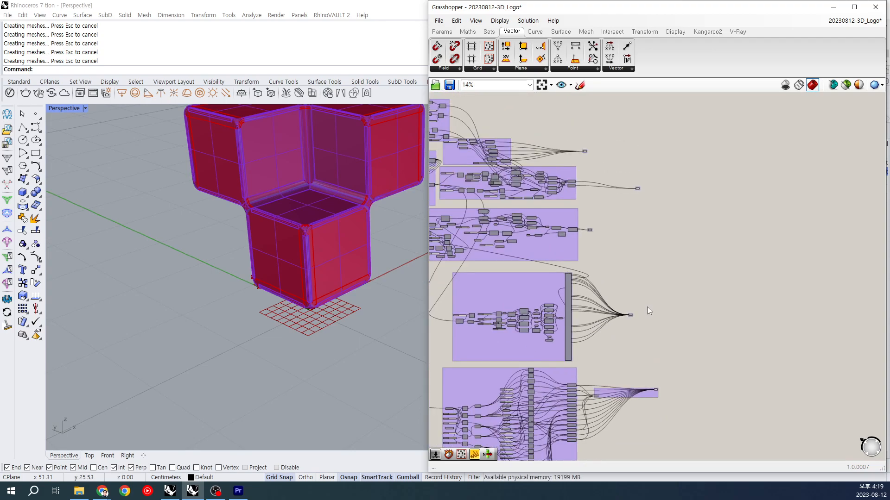
right_click(621, 315)
left_click(646, 331)
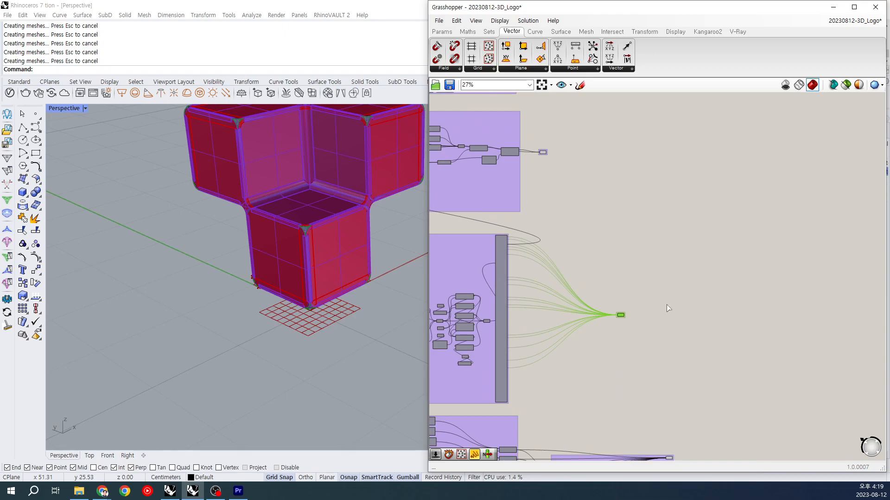
left_click(651, 270)
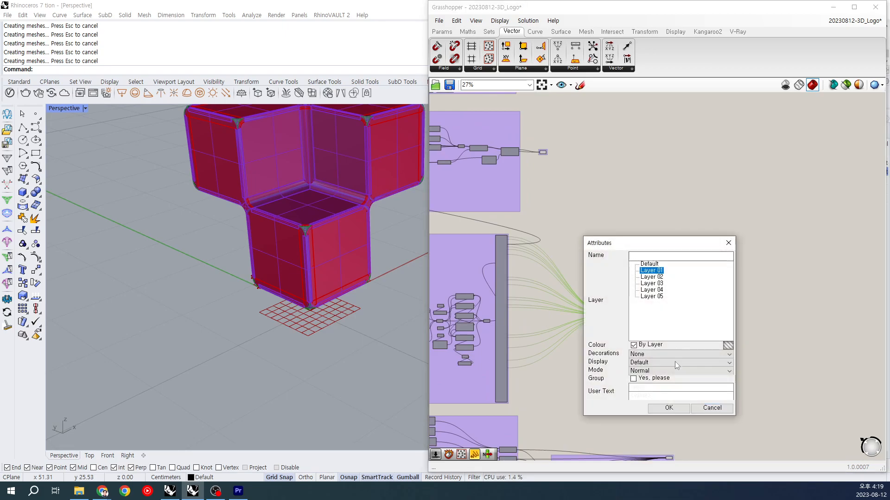
left_click(685, 408)
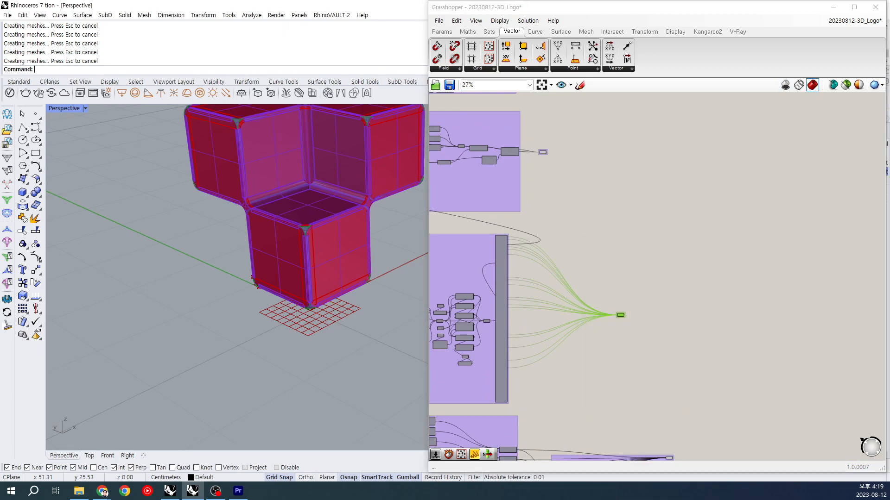
Step: Switch to the Rhino window, bring the whole cube logo into view, and set the Perspective viewport to Rendered display
left_click(225, 267)
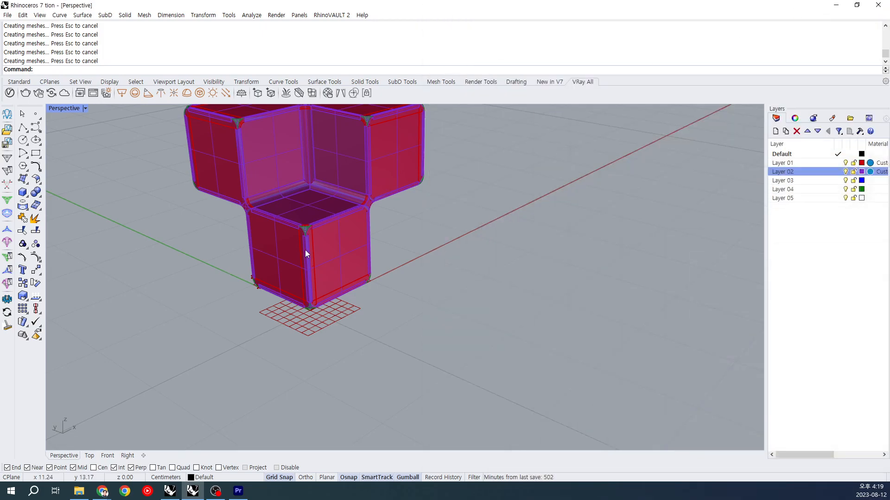
right_click_drag(359, 241, 366, 334, "shift")
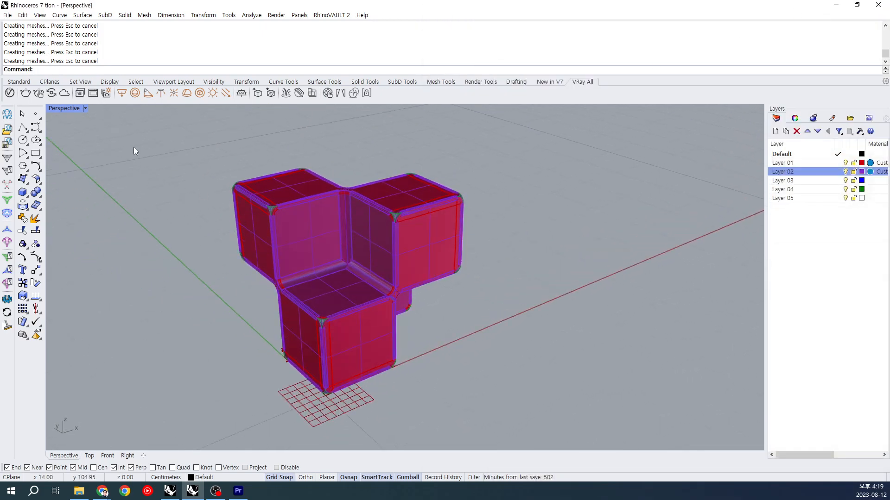
left_click(87, 108)
left_click(88, 160)
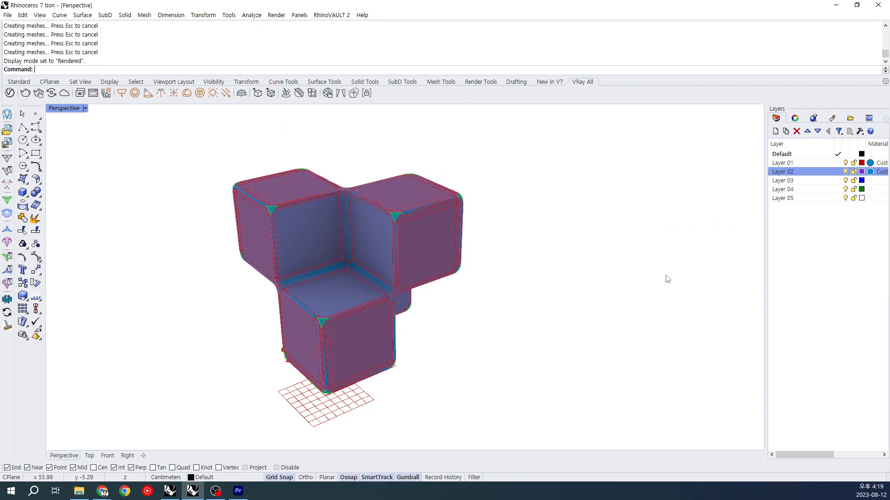
Step: Select all the baked objects on Layer 01
right_click(807, 165)
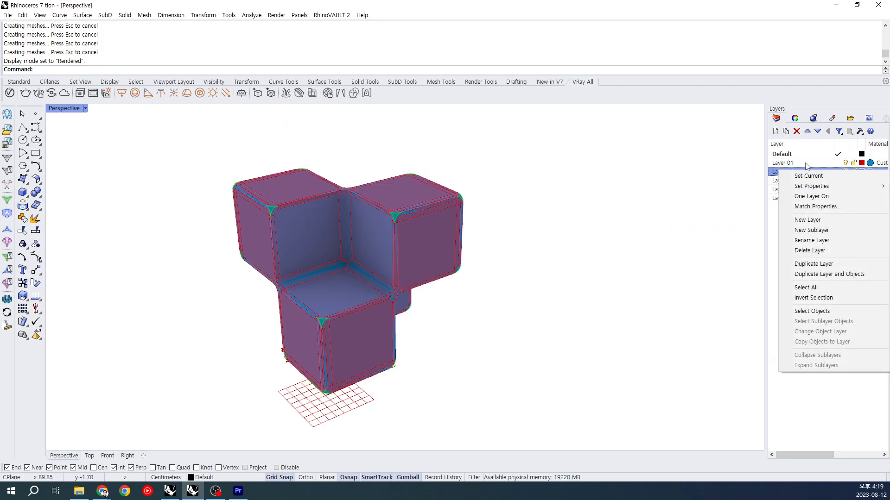
key("Escape")
right_click(807, 165)
left_click(816, 305)
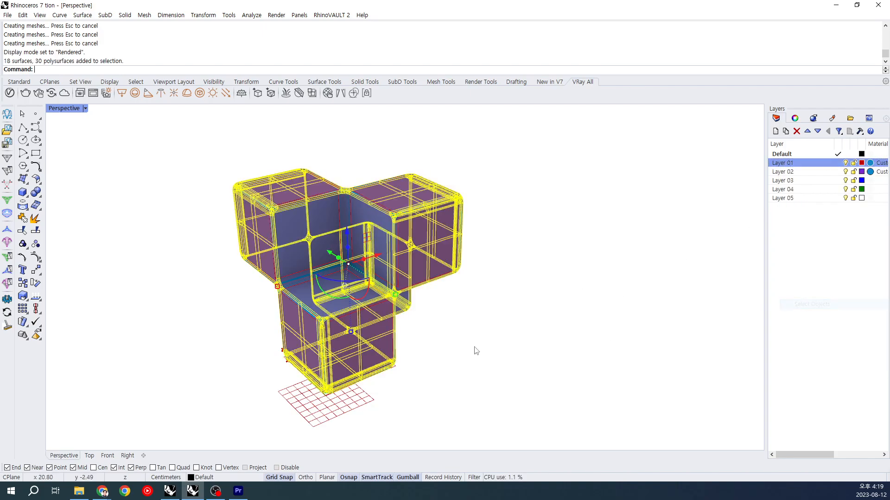
Step: Move the selected Layer 01 objects well away from the Grasshopper preview, clear the selection, and zoom in on the open cube shell
scroll(472, 349, "down", 10)
left_click_drag(476, 323, 329, 386)
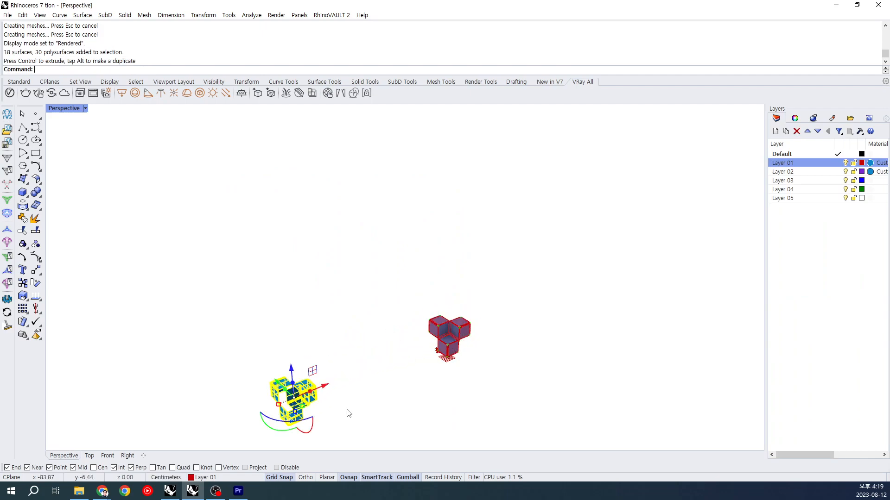
left_click(348, 413)
right_click_drag(349, 414, 431, 336, "shift")
scroll(375, 332, "up", 10)
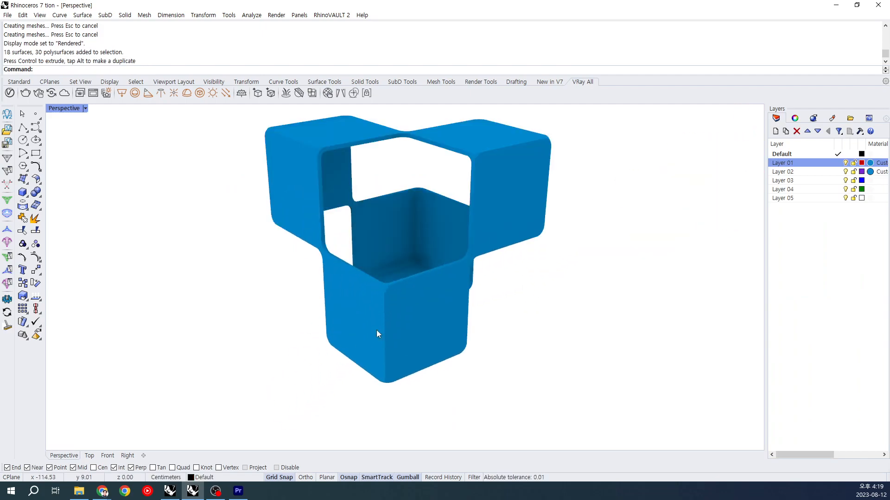
Step: Select all objects on Layer 02, move them between the Grasshopper preview and the Layer 01 shell, and deselect them
right_click_drag(387, 301, 503, 171)
scroll(463, 276, "down", 5)
right_click(779, 174)
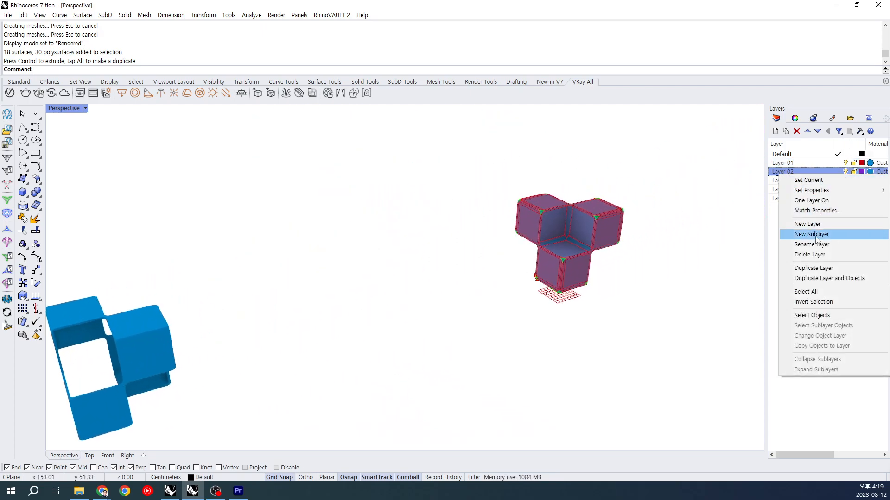
left_click(828, 316)
scroll(637, 318, "down", 3)
left_click_drag(614, 262, 427, 306)
left_click(440, 376)
scroll(429, 319, "up", 3)
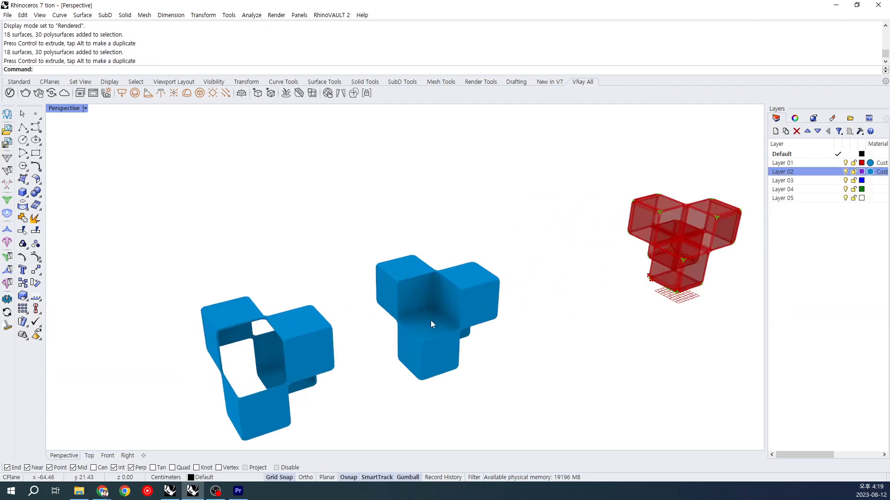
right_click_drag(445, 313, 518, 265)
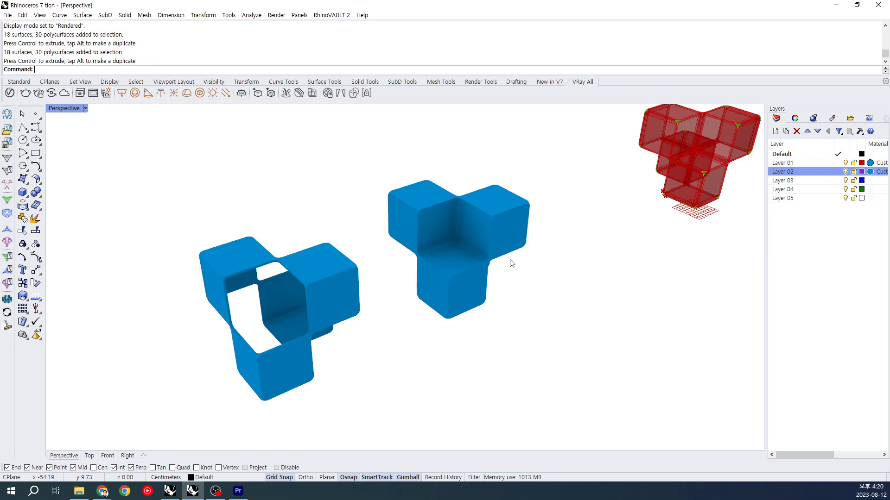
Step: Switch to the 04_Sketch folder in File Explorer, view the already selected notebook sketch photo, and minimise the image viewer
key("alt+Tab")
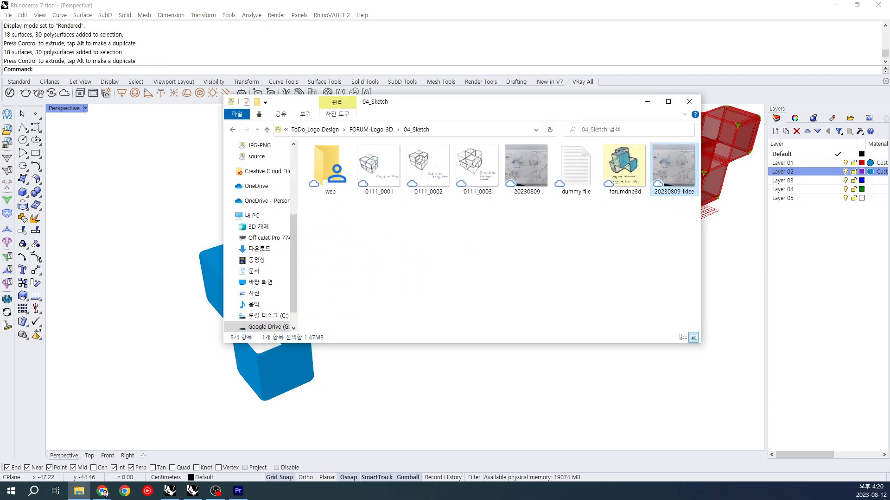
double_click(684, 174)
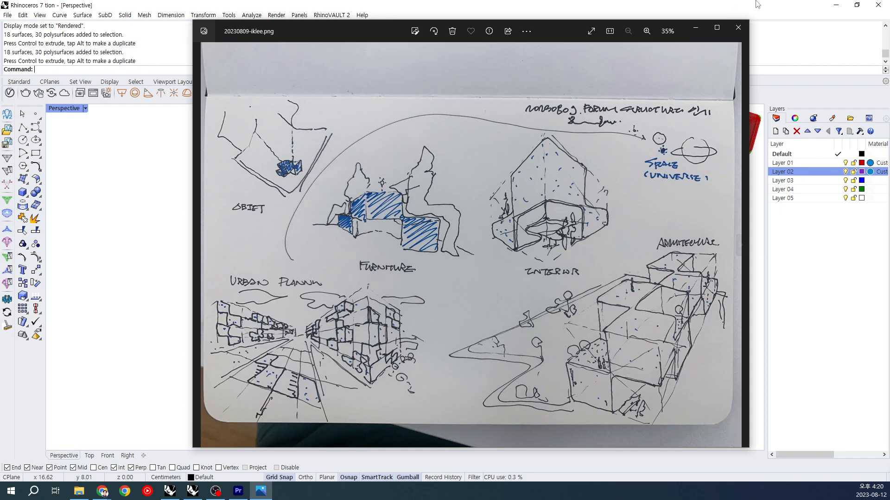
left_click(696, 27)
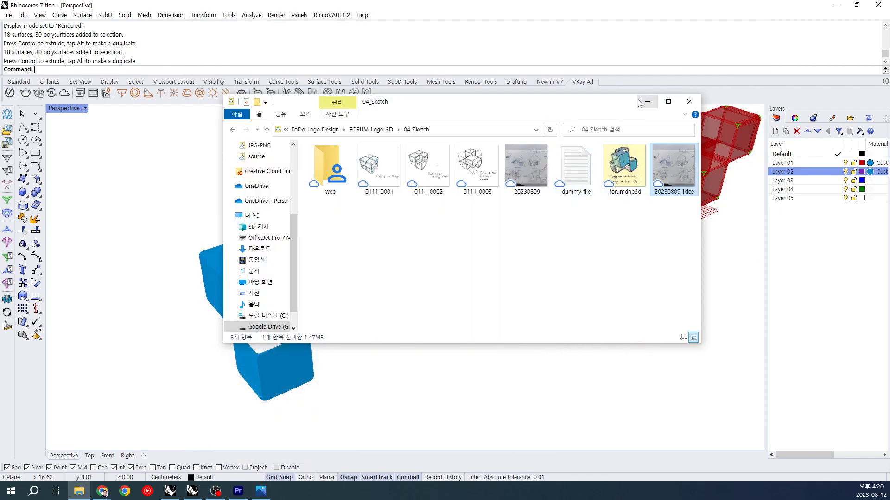
Step: View the coloured logo sketch forumdnp3d, close it, and minimise the folder window to return to Rhino
left_click(643, 169)
double_click(642, 168)
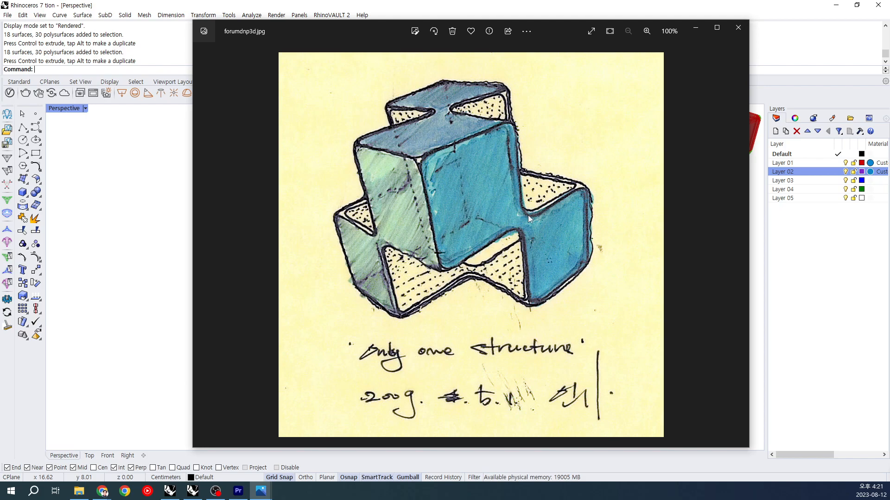
left_click(736, 27)
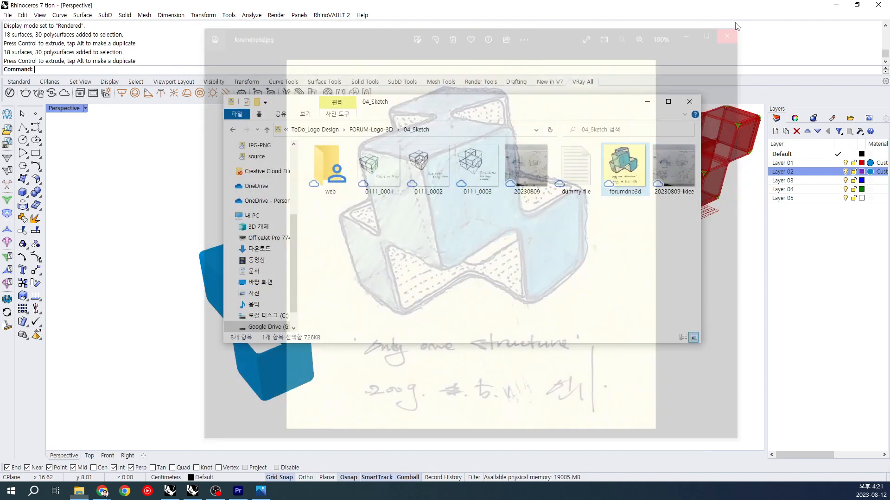
left_click(647, 103)
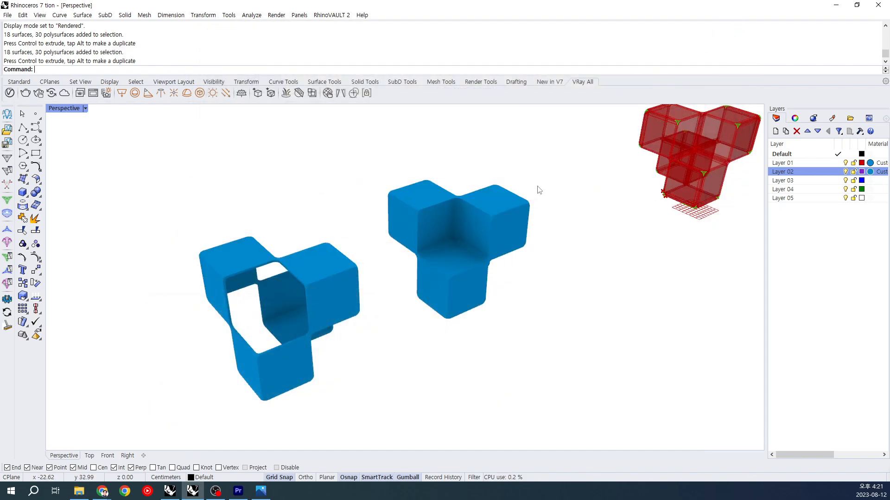